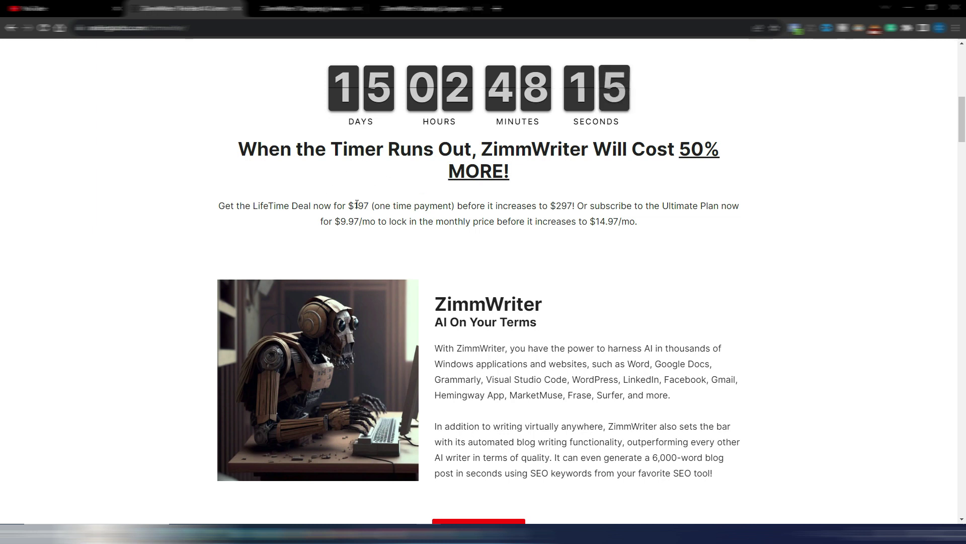
Highlight the $197 one-time lifetime price, then scroll down toward the Choose the Right Plan section
drag(349, 206, 452, 206)
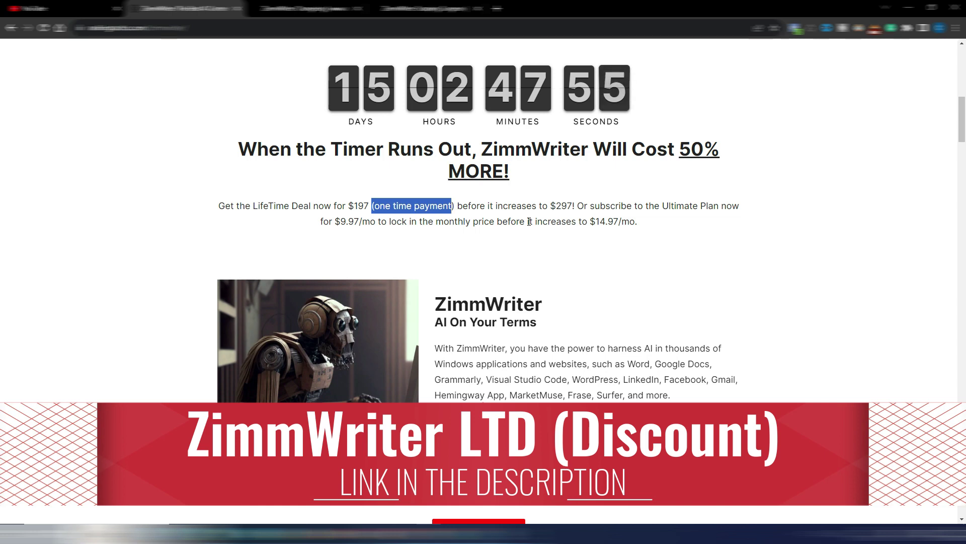
click(572, 212)
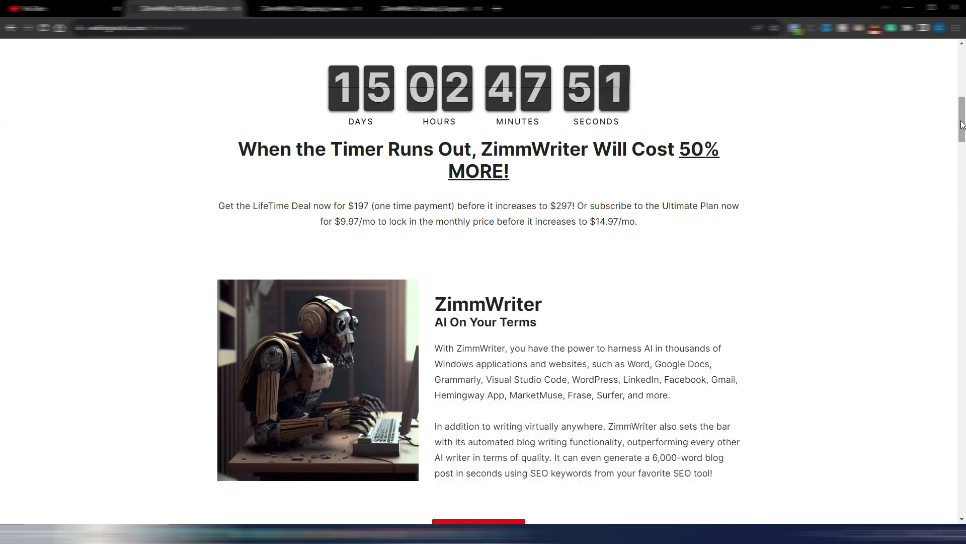
drag(961, 122, 962, 285)
scroll(801, 279, down, 20)
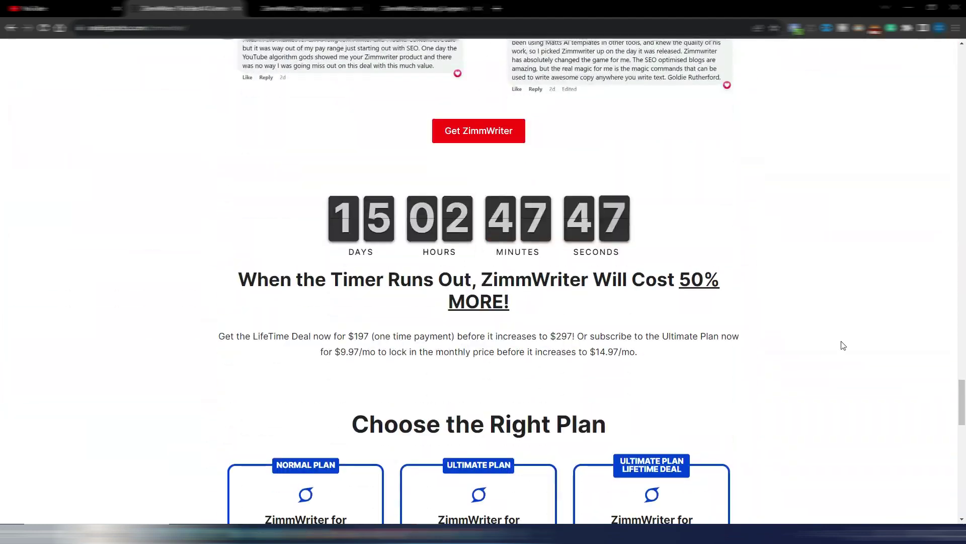
Scroll until the Normal $5.97, Ultimate $9.97 and $197 Lifetime plan cards are fully visible
scroll(801, 280, down, 2)
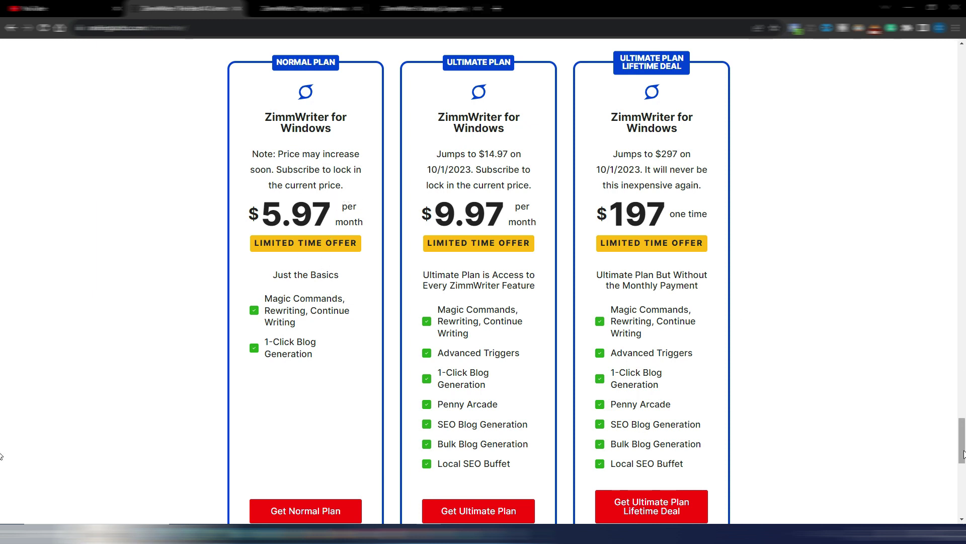
click(962, 434)
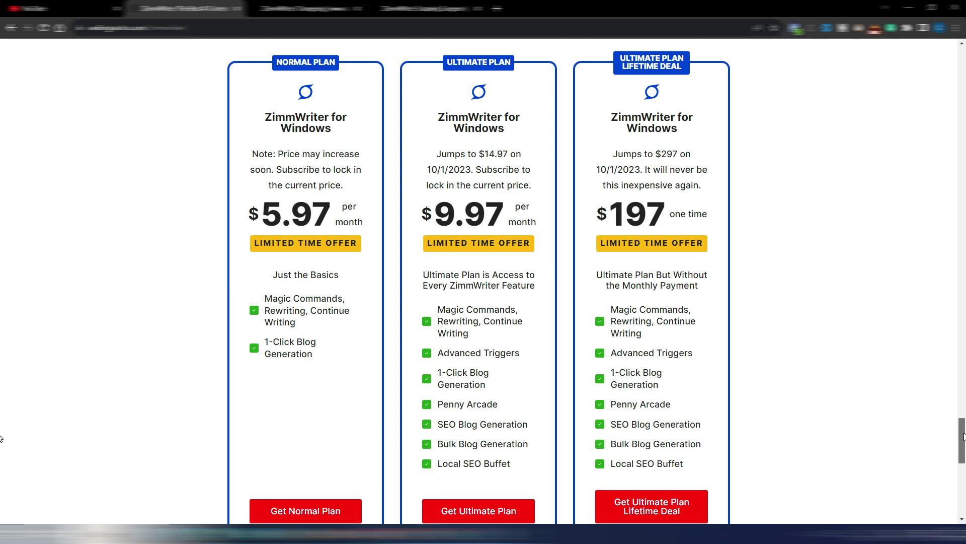
Switch to the changelog tab and scroll to the Version 8.000 notes
key(ctrl+Tab)
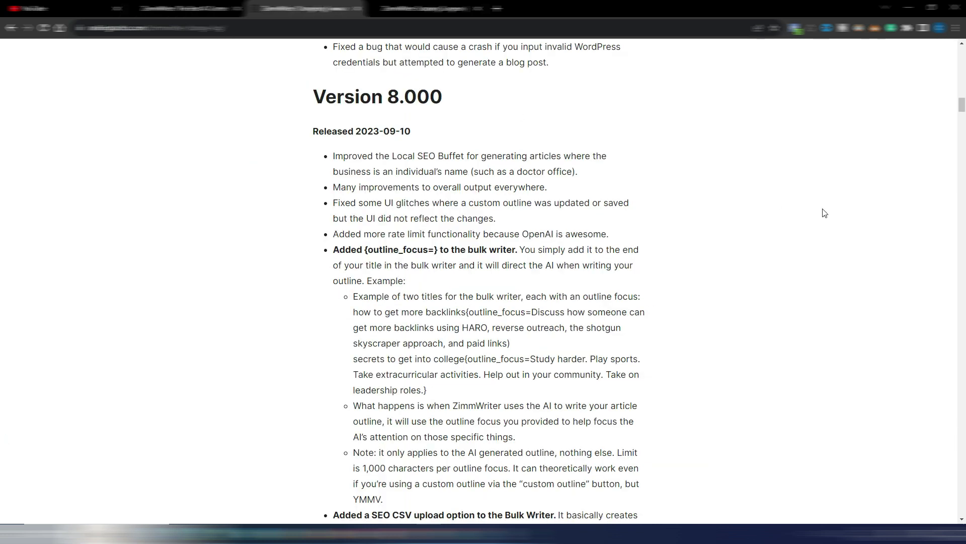
click(962, 108)
drag(963, 108, 964, 63)
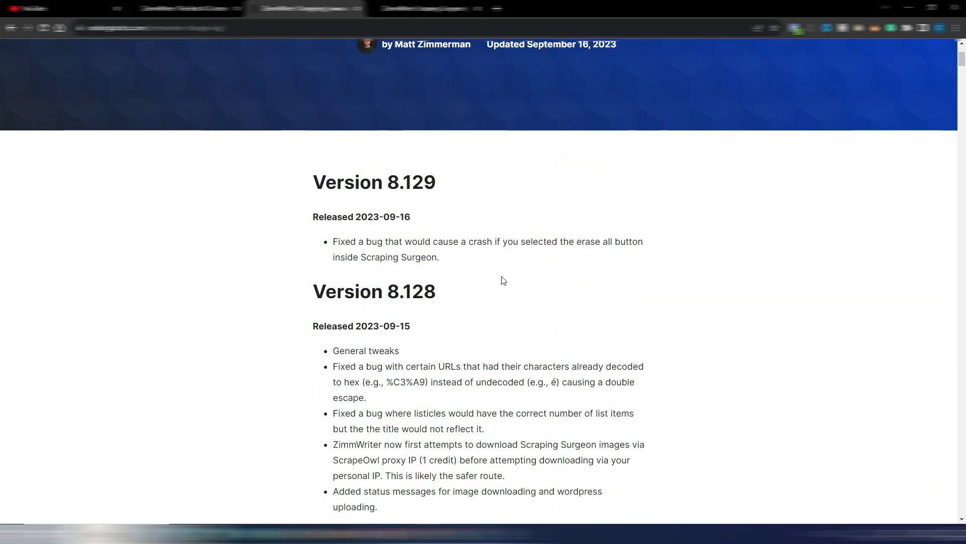
scroll(502, 278, down, 12)
scroll(548, 226, down, 15)
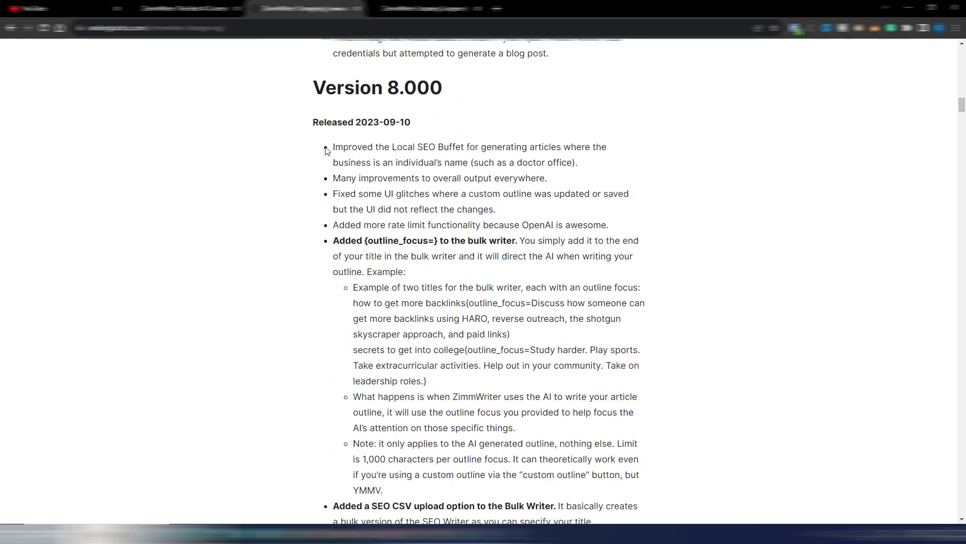
Highlight the Local SEO Buffet, overall output improvements and UI glitches notes
drag(333, 147, 472, 163)
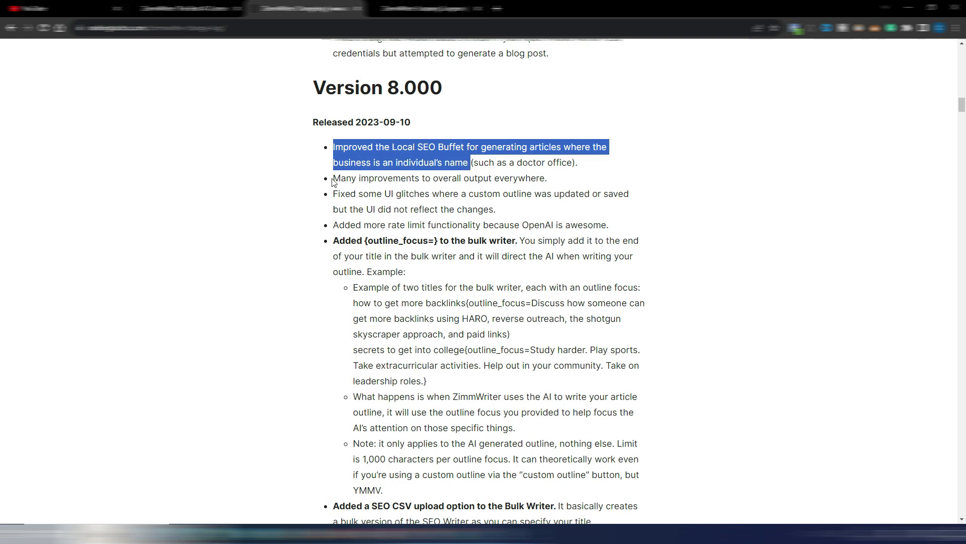
drag(340, 178, 495, 177)
drag(333, 193, 429, 193)
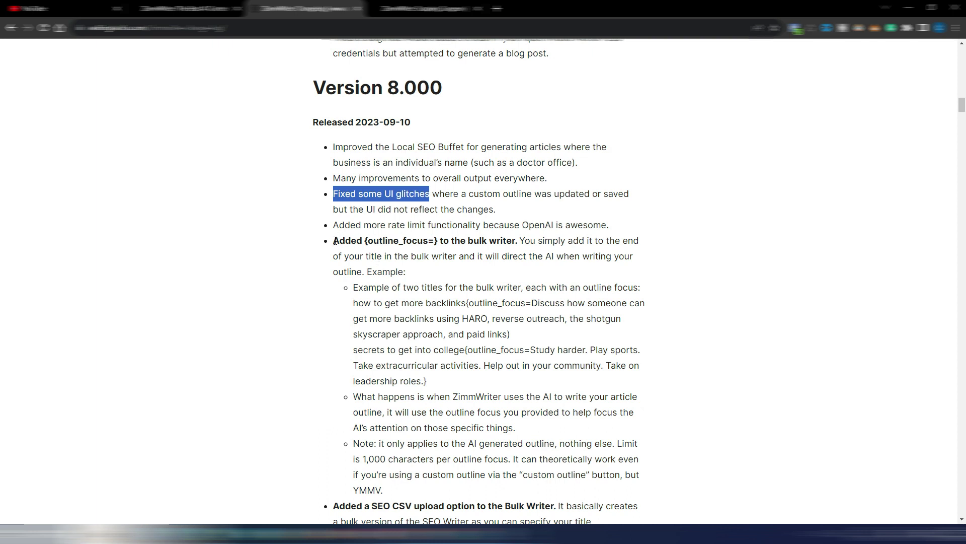
Highlight the outline_focus bulk writer entry and bring up the ZimmWriter menu, moved left with Ctrl+7
click(337, 268)
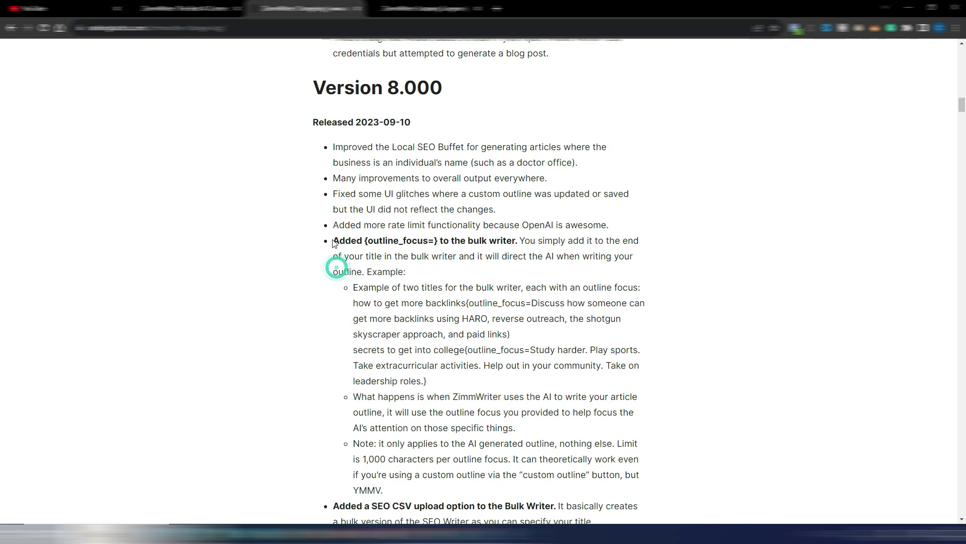
drag(333, 241, 516, 244)
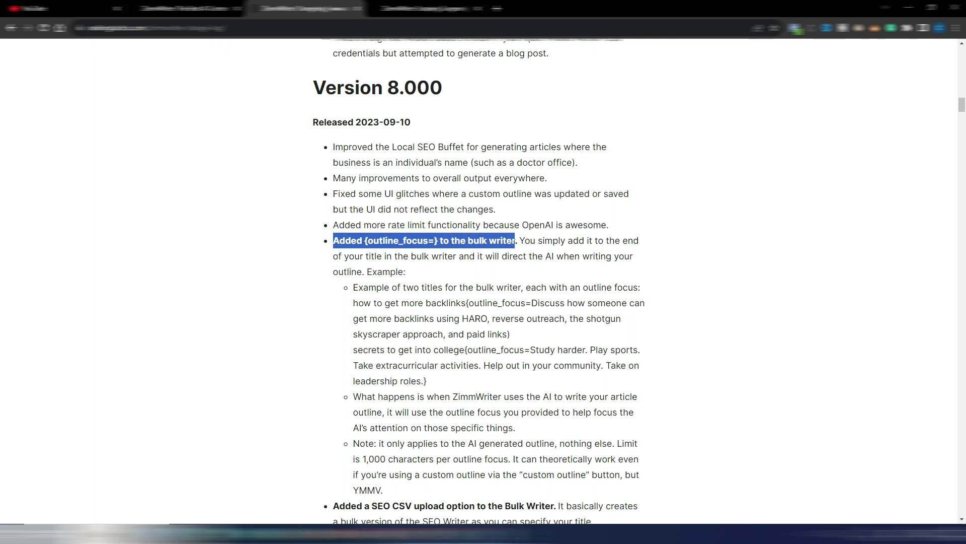
key(ctrl+7)
drag(486, 113, 227, 147)
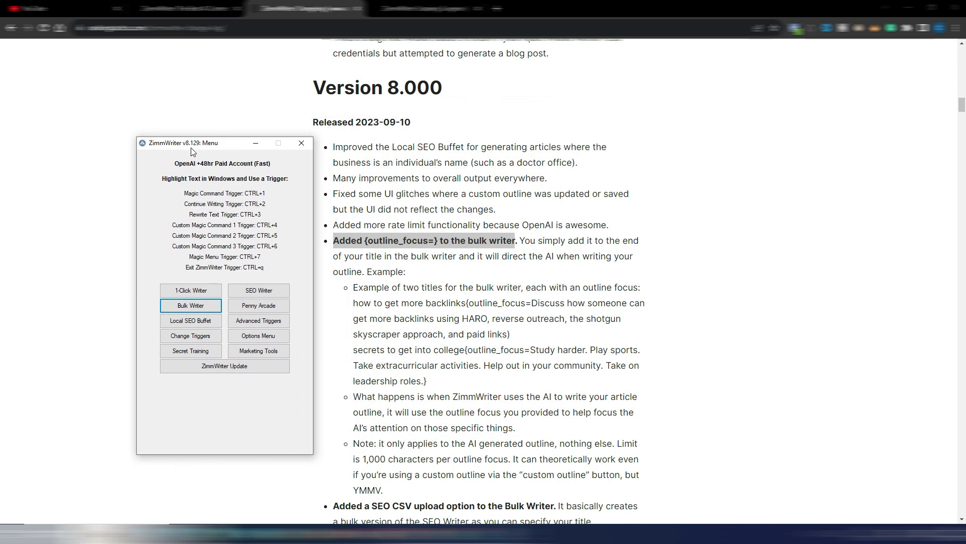
Open the Bulk Blog Writer, move it around, and close it again
click(192, 306)
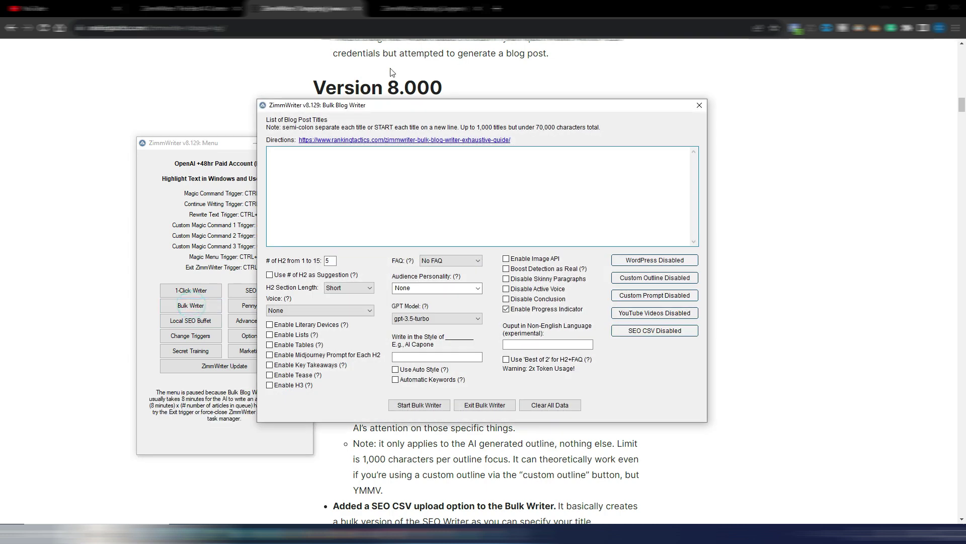
drag(374, 110, 681, 124)
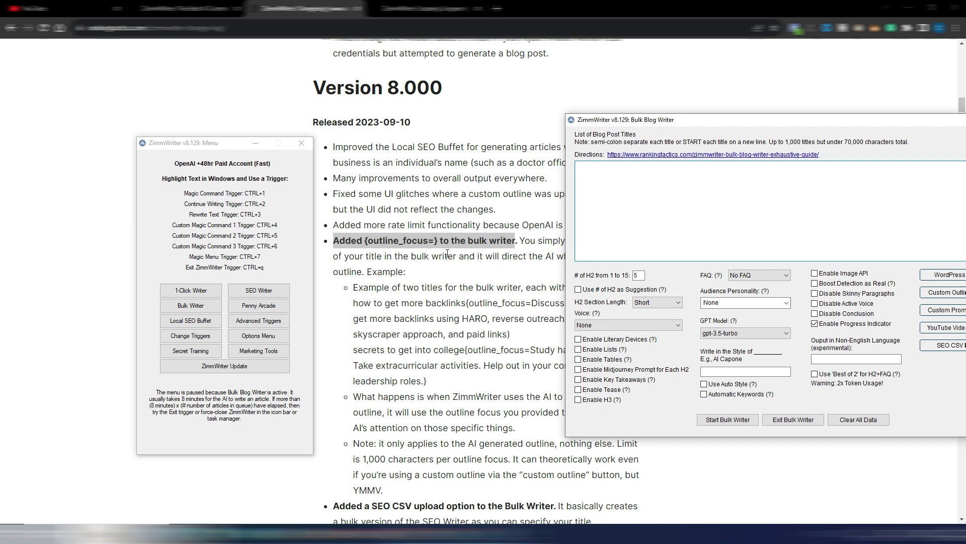
drag(888, 120, 721, 147)
click(706, 141)
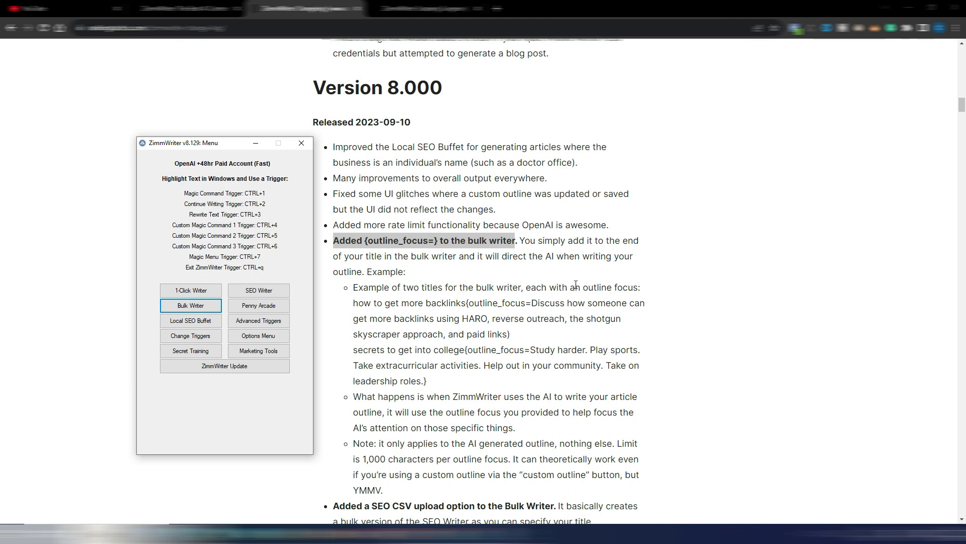
Select the college example's {outline_focus=...} text on the changelog and bring the ZimmWriter menu forward
click(386, 317)
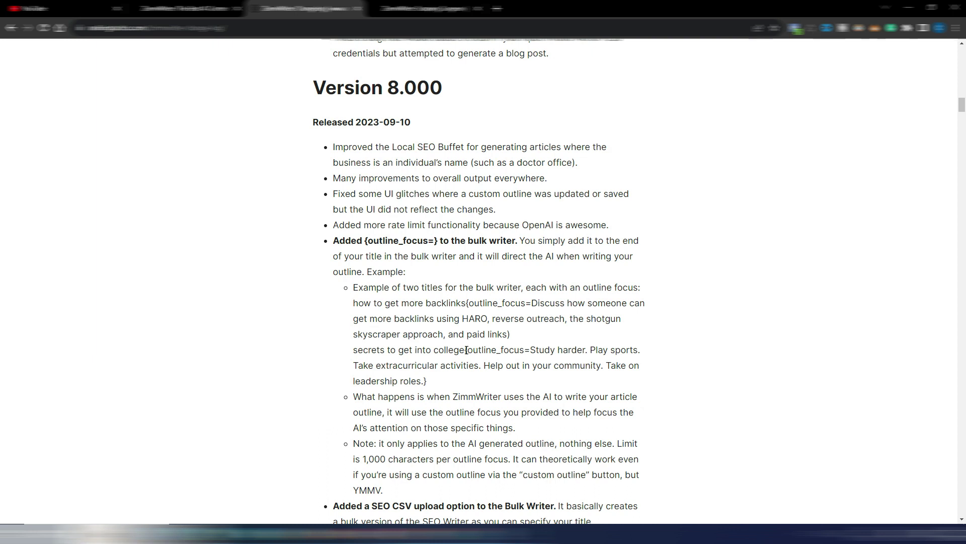
drag(466, 351, 463, 378)
key(ctrl+c)
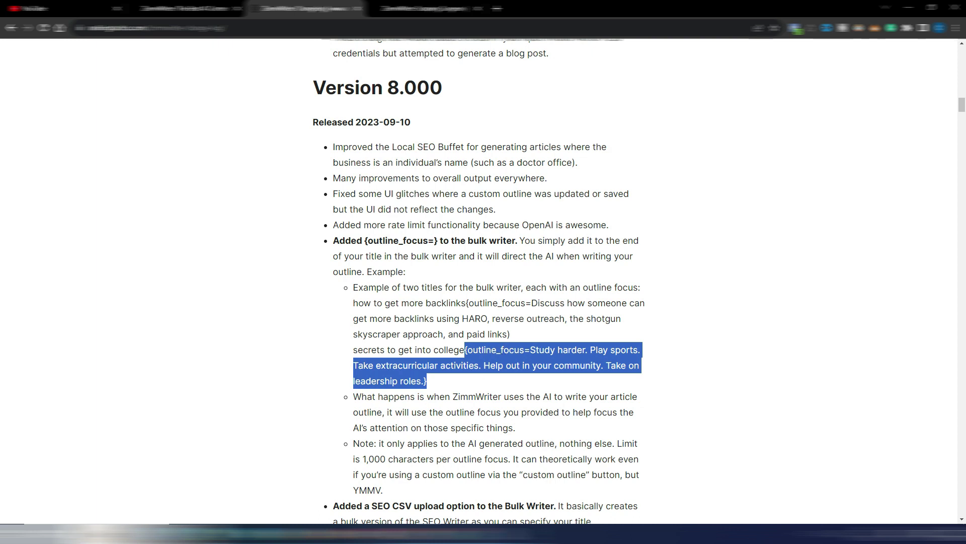
mouse_move(453, 534)
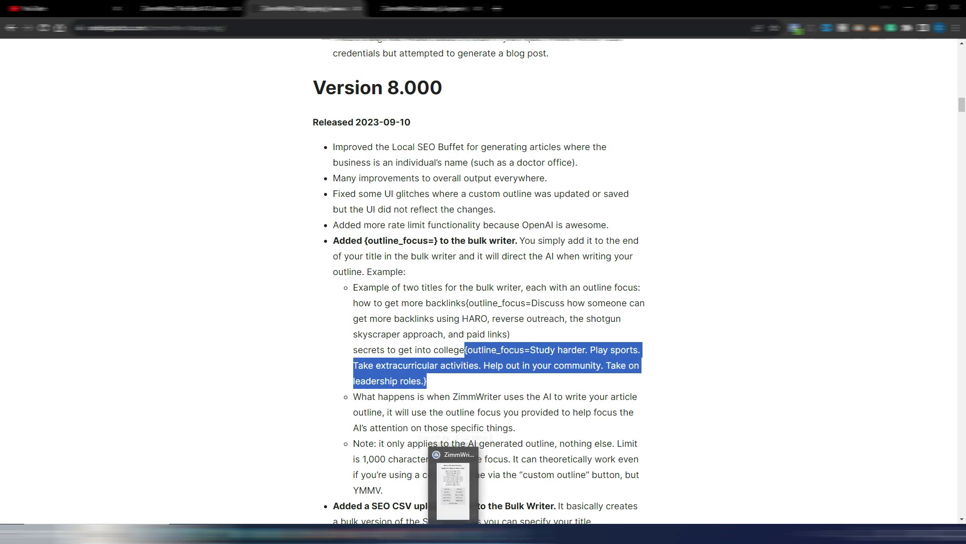
click(453, 484)
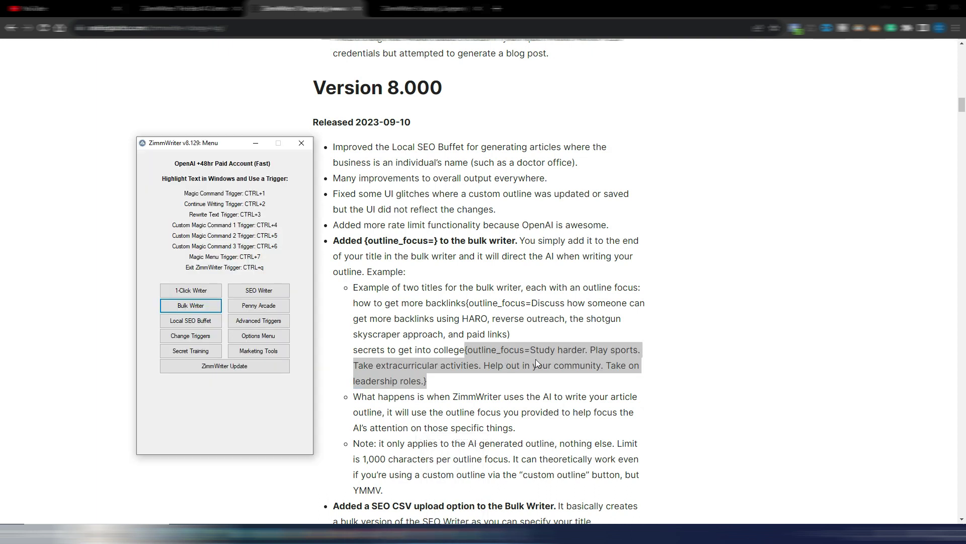
click(189, 306)
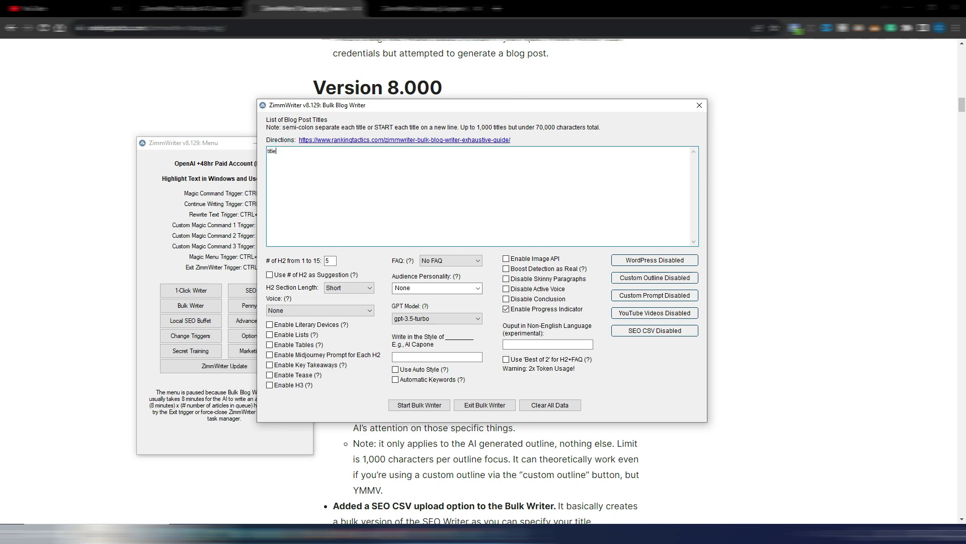
key(ctrl+v)
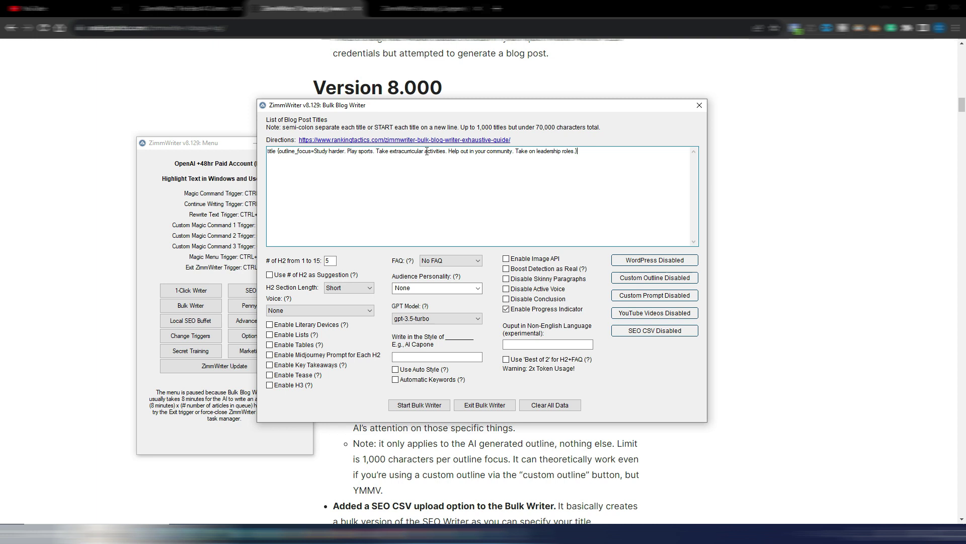
drag(582, 151, 284, 153)
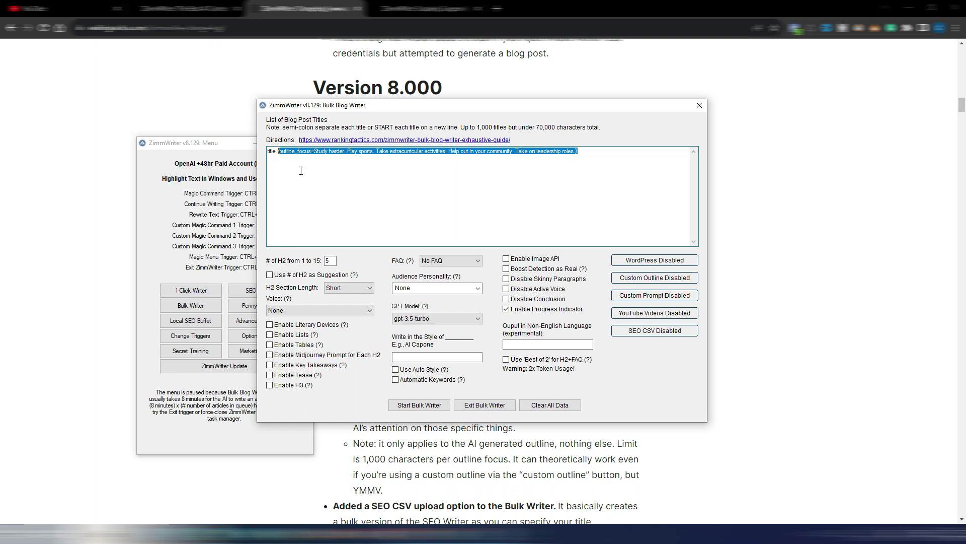
click(276, 151)
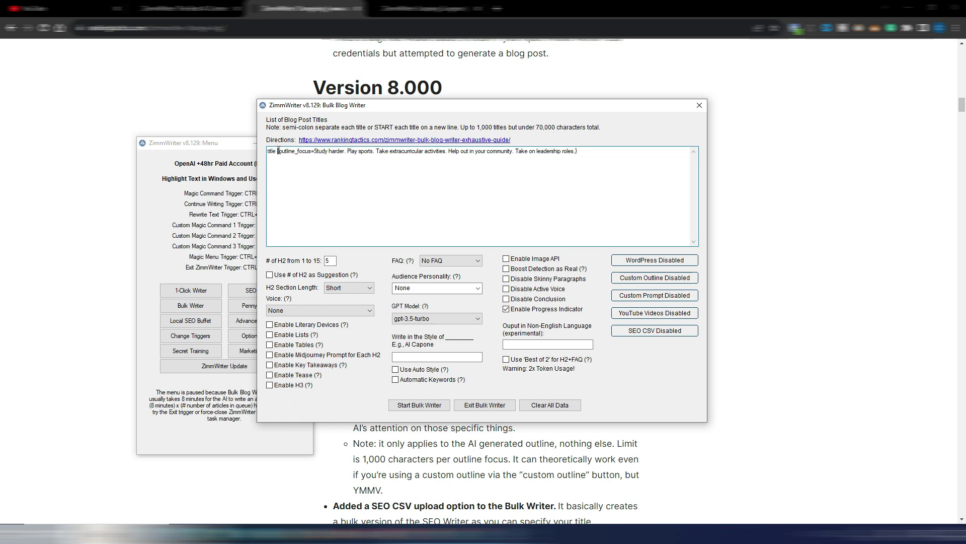
drag(289, 151, 312, 151)
Close the Bulk Blog Writer, highlight the 'SEO CSV upload option to the Bulk Writer' entry, and switch to ZimmWriter
click(699, 104)
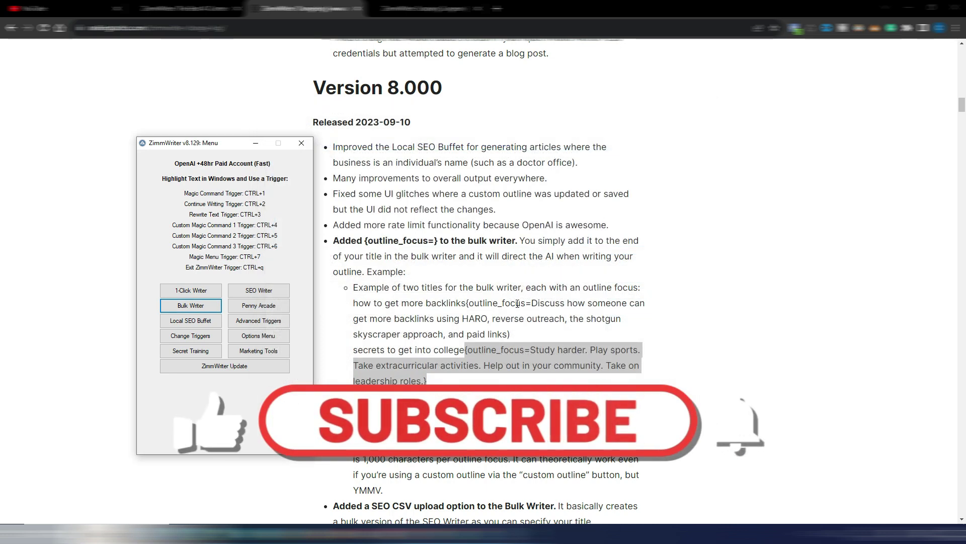
scroll(383, 196, down, 4)
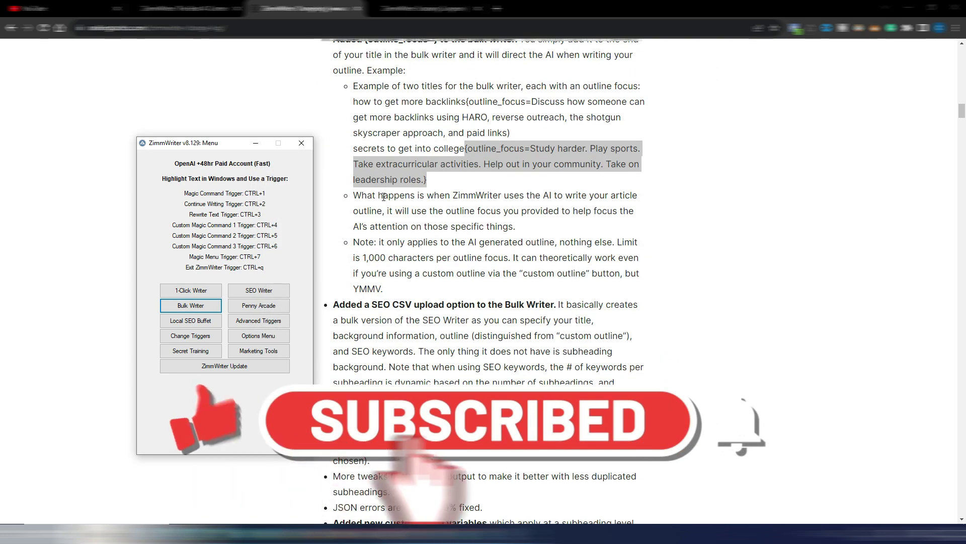
click(384, 197)
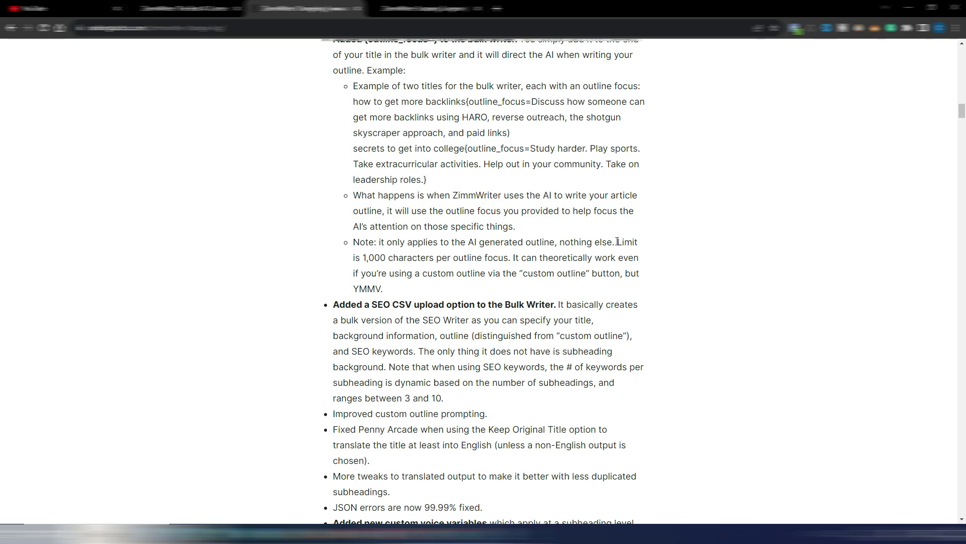
scroll(617, 242, down, 4)
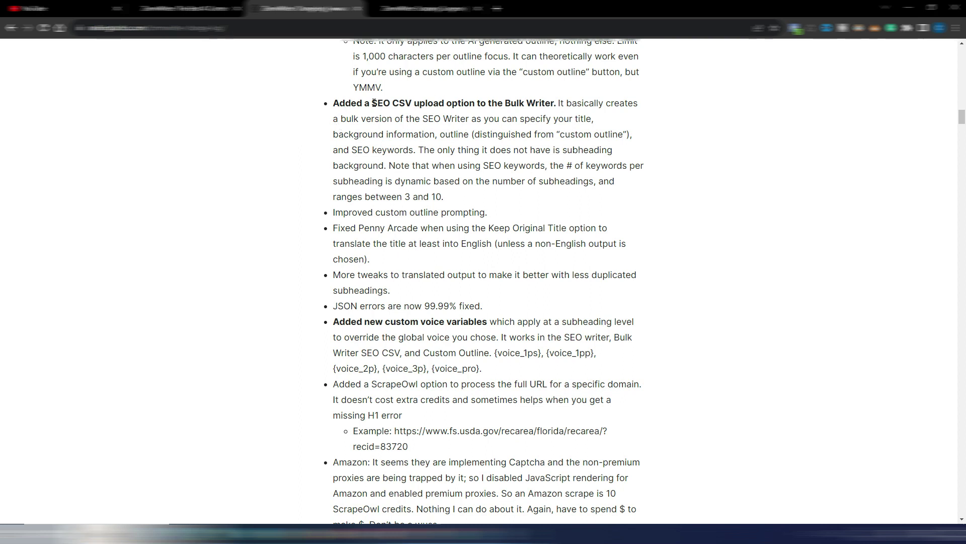
drag(373, 102, 551, 103)
key(alt+Tab)
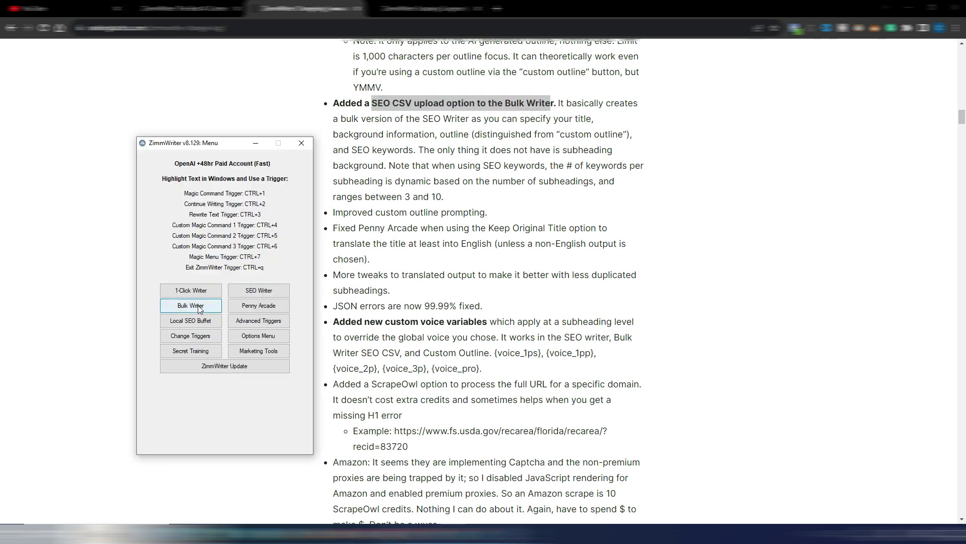
click(256, 291)
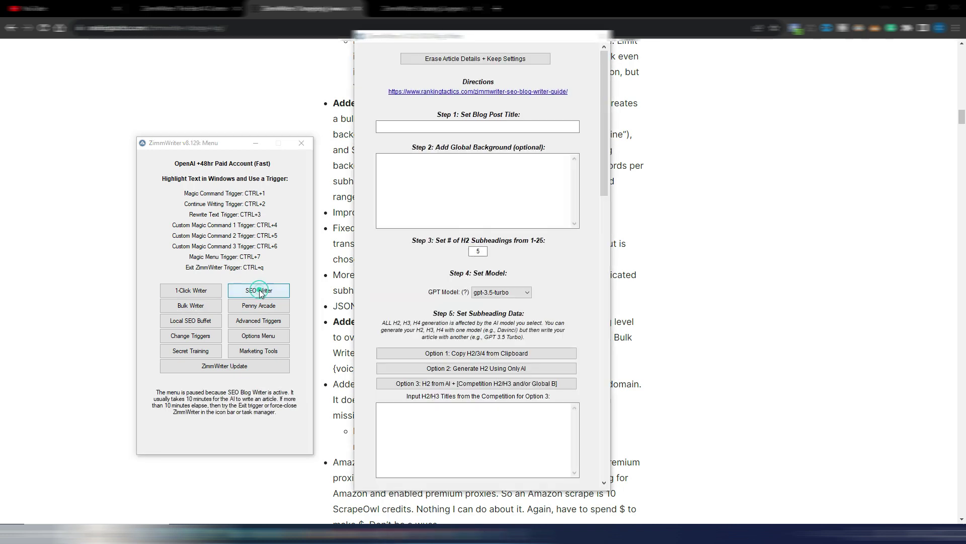
mouse_move(602, 61)
mouse_down()
mouse_move(585, 371)
mouse_move(599, 56)
mouse_up()
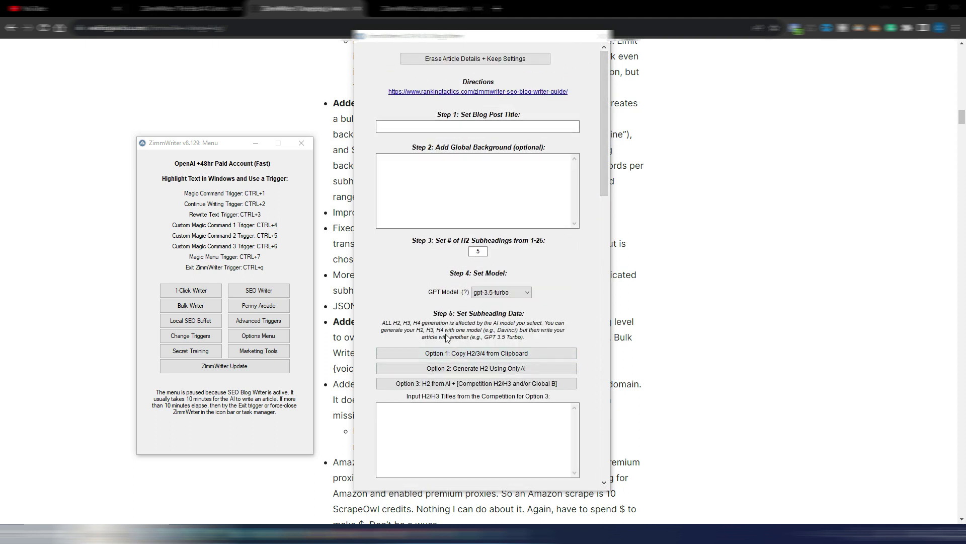
click(595, 37)
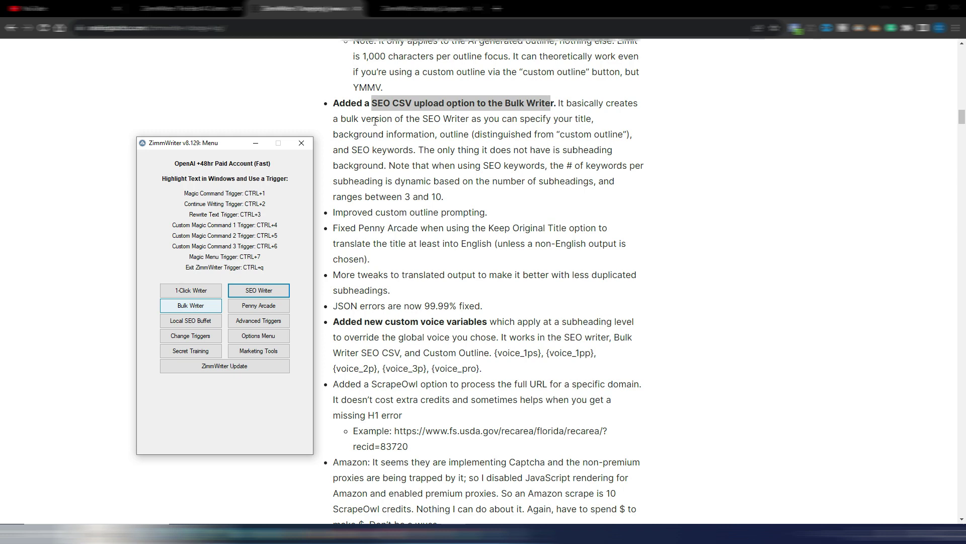
Open the Bulk Writer and its SEO CSV setting to reach the Bulk SEO CSV template sheet
click(190, 306)
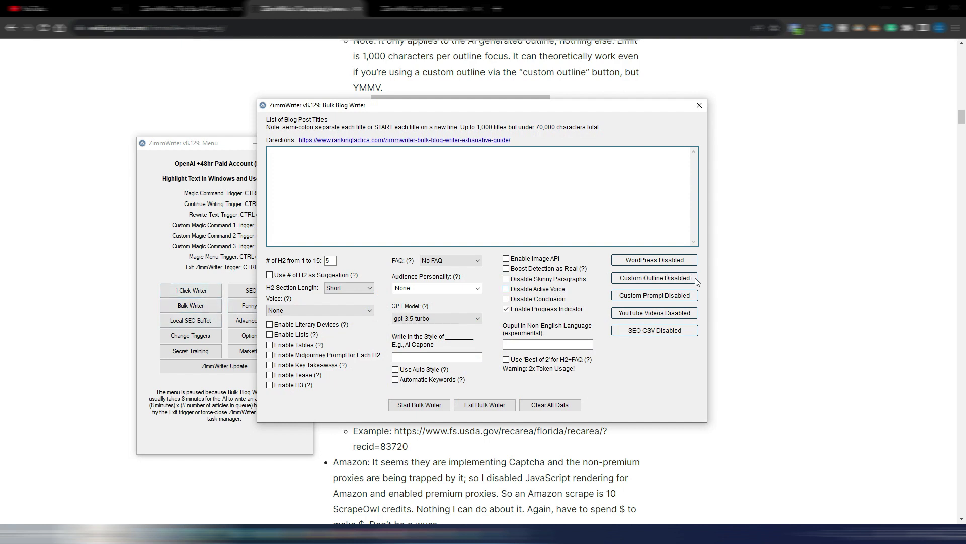
click(645, 332)
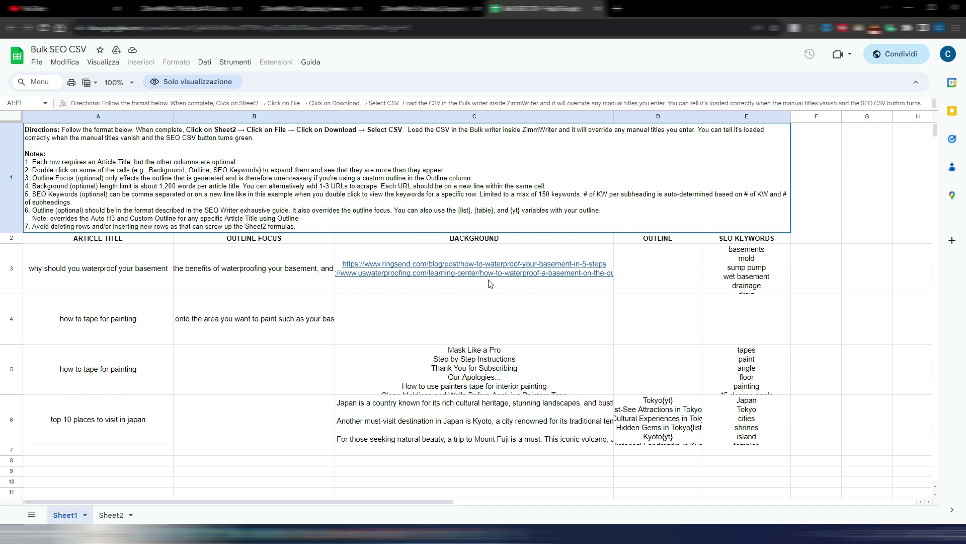
Inspect the painting background cell, the basements outline cell, and the basement article's SEO keywords
mouse_move(497, 285)
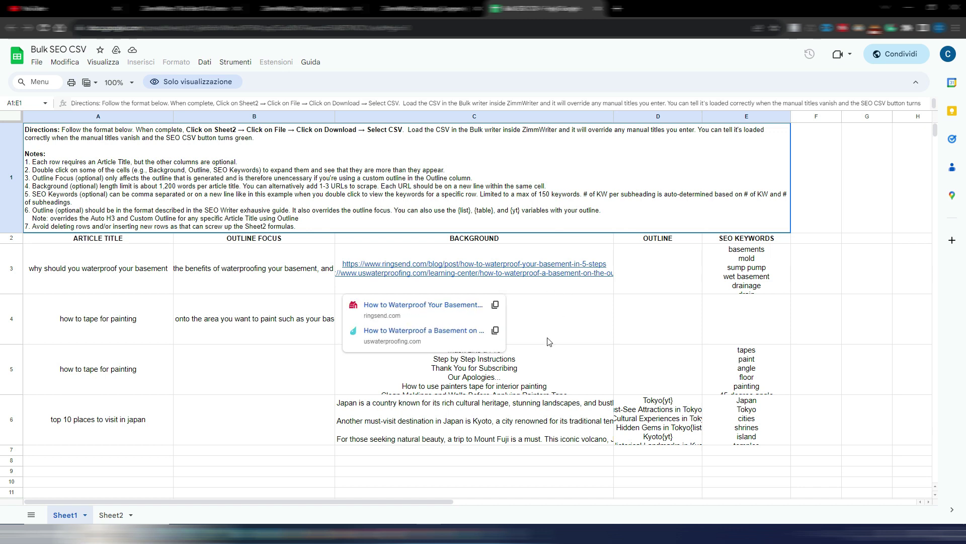
click(568, 328)
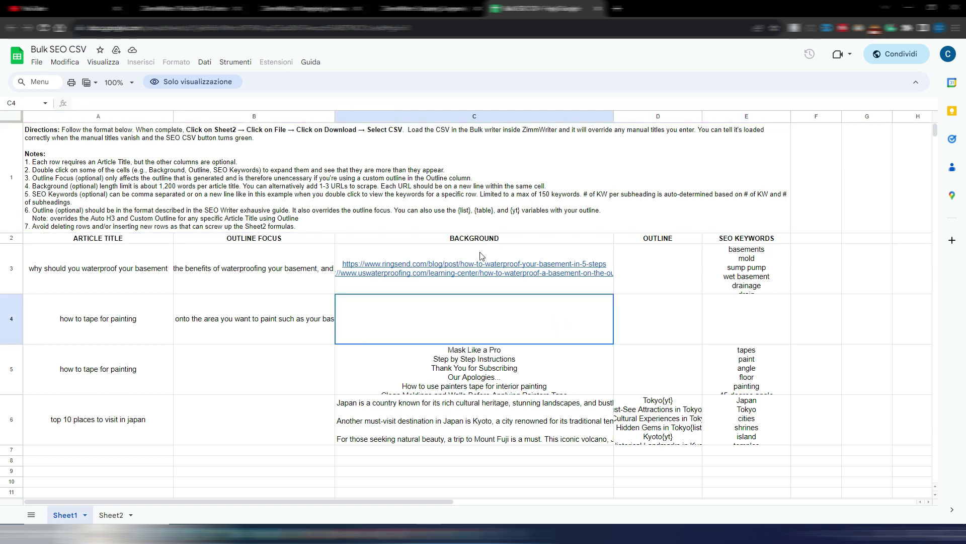
mouse_move(403, 296)
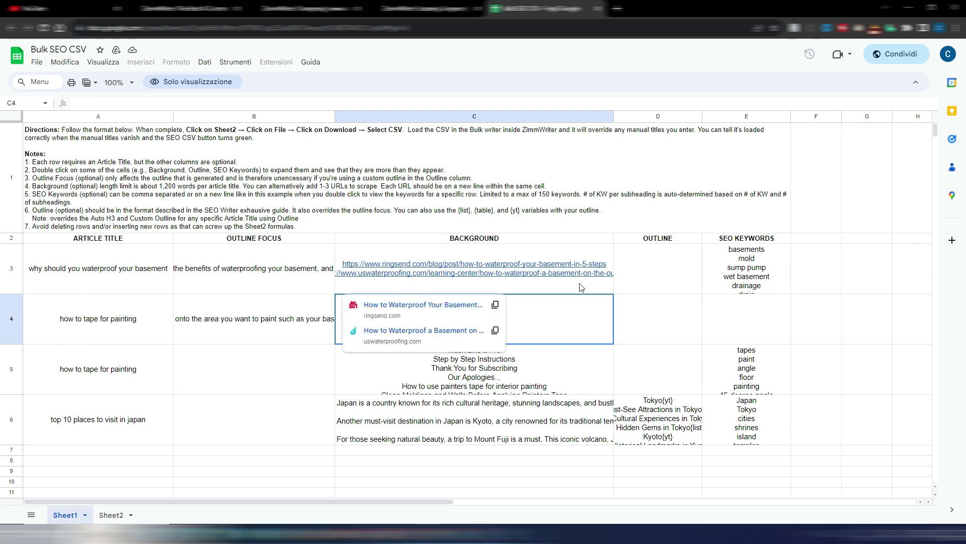
click(672, 252)
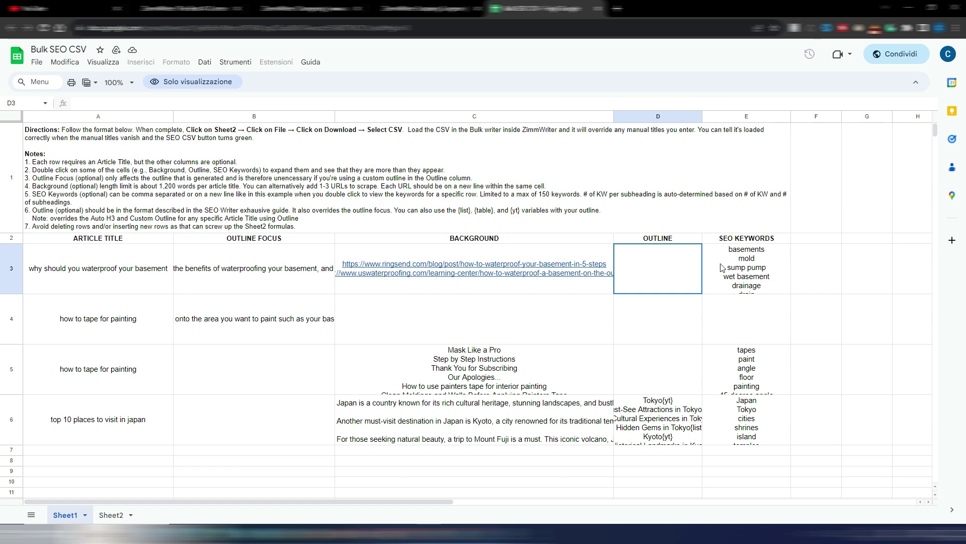
click(761, 259)
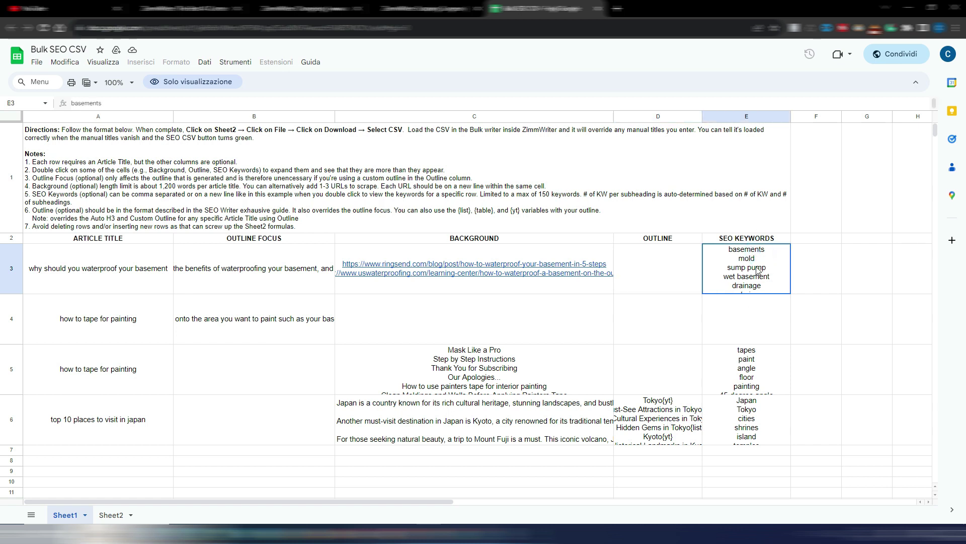
Bring ZimmWriter's windows forward from the taskbar, reopen the Bulk Blog Writer, and close it
mouse_move(455, 532)
click(499, 487)
click(572, 194)
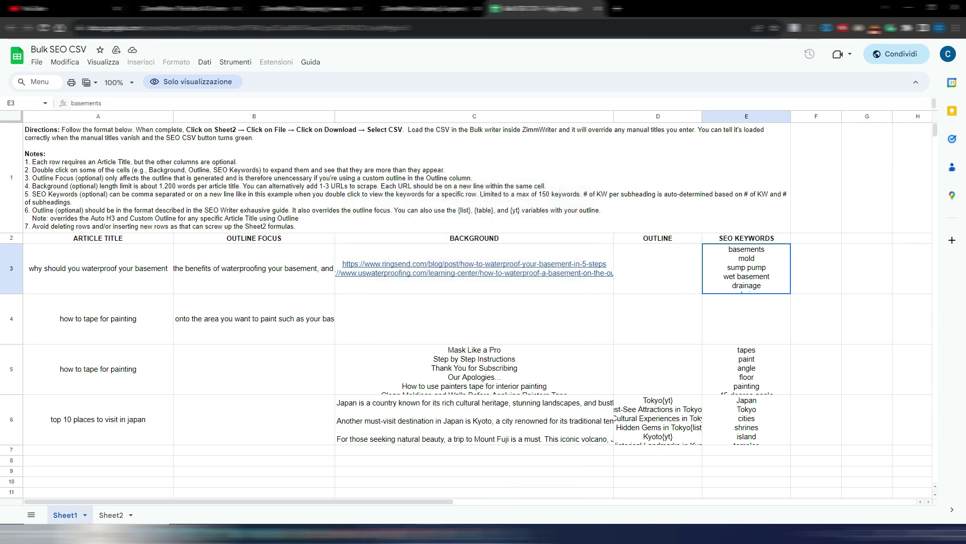
click(483, 486)
click(699, 106)
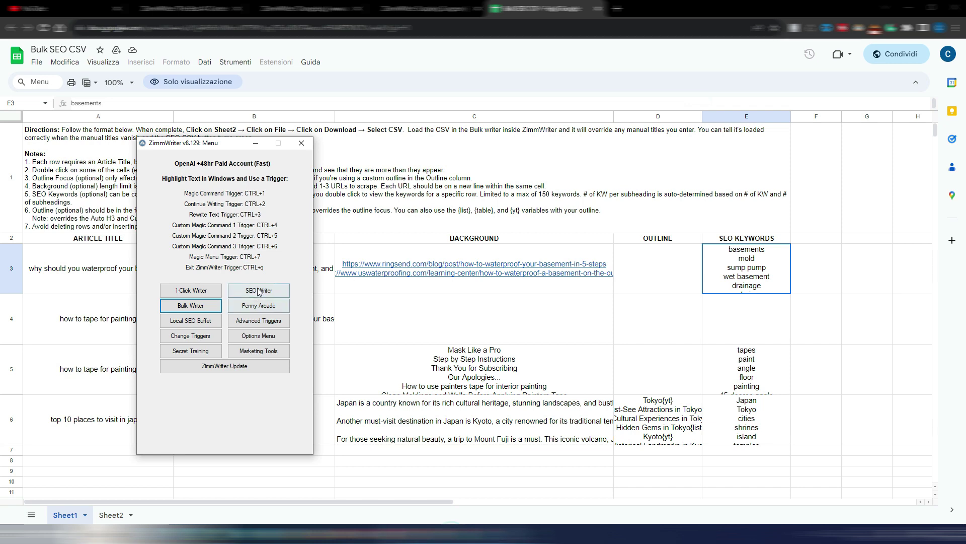
Open the single-article SEO Writer, scroll through its settings, and close it
click(258, 290)
scroll(528, 337, down, 5)
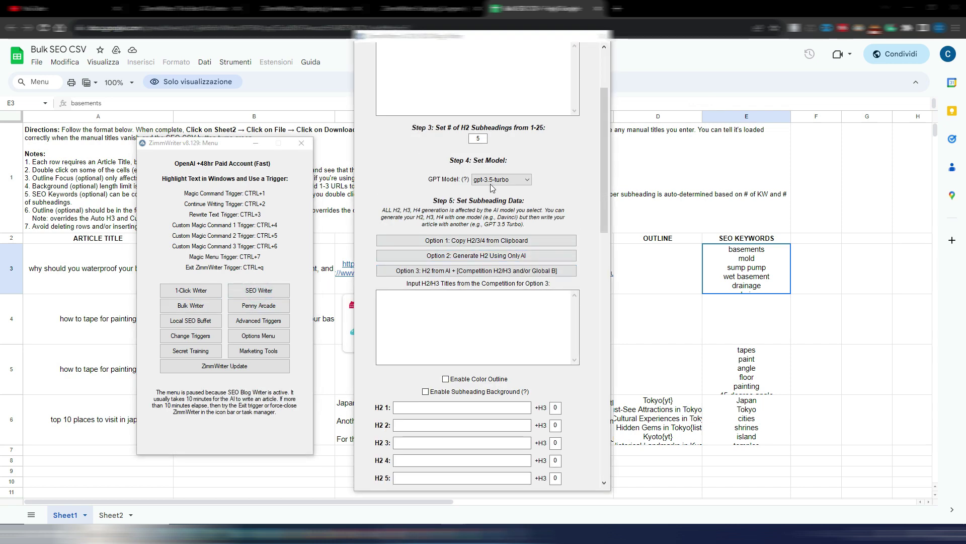
scroll(493, 387, down, 4)
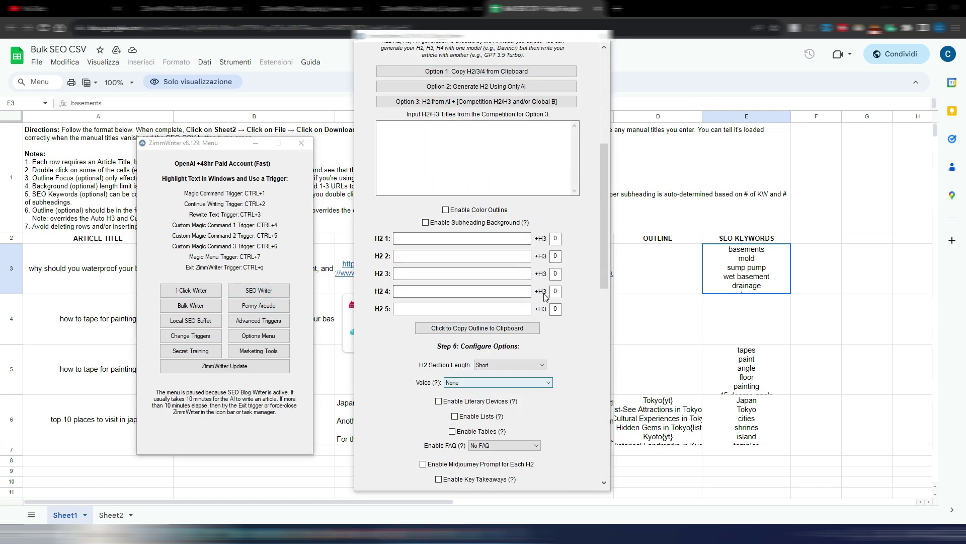
scroll(493, 388, up, 4)
click(604, 43)
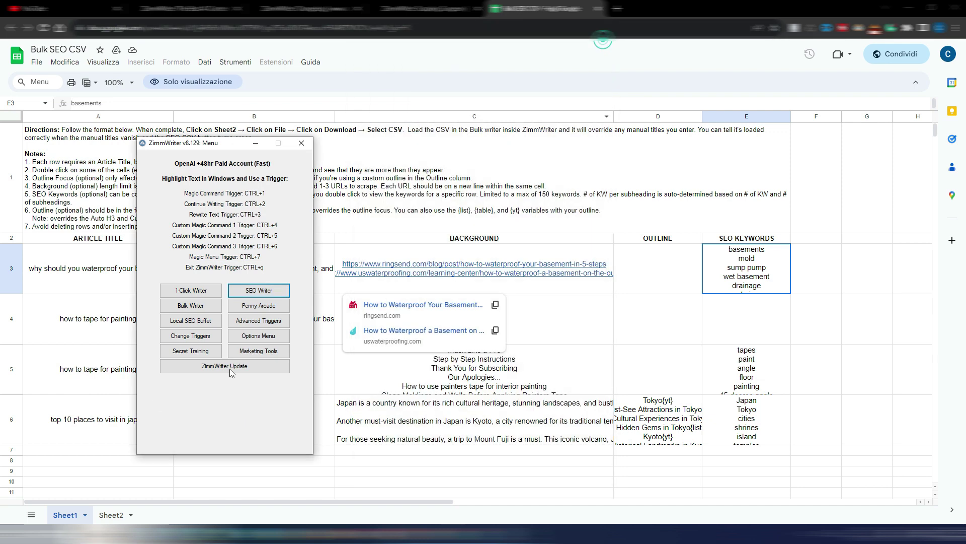
Open the Bulk Blog Writer, compare it against the spreadsheet, then close it
click(191, 307)
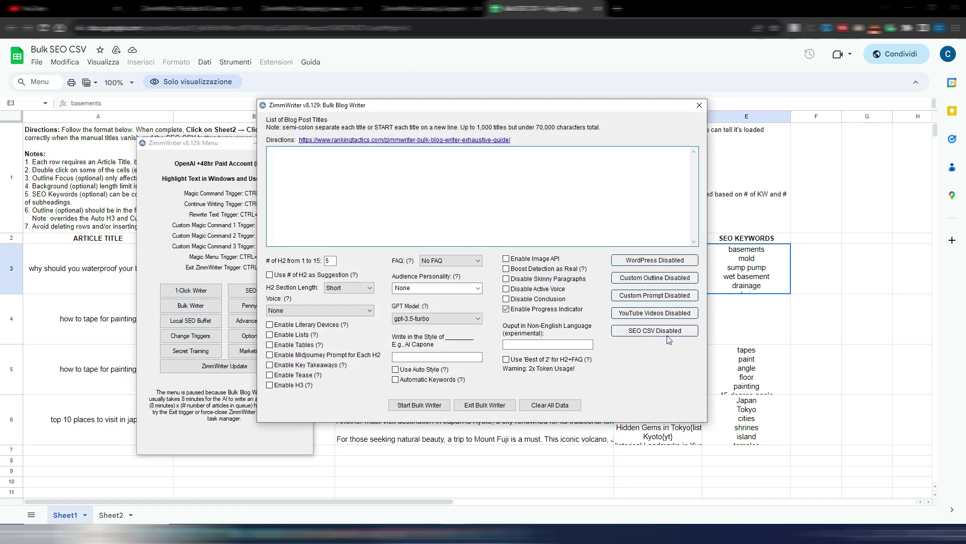
click(834, 329)
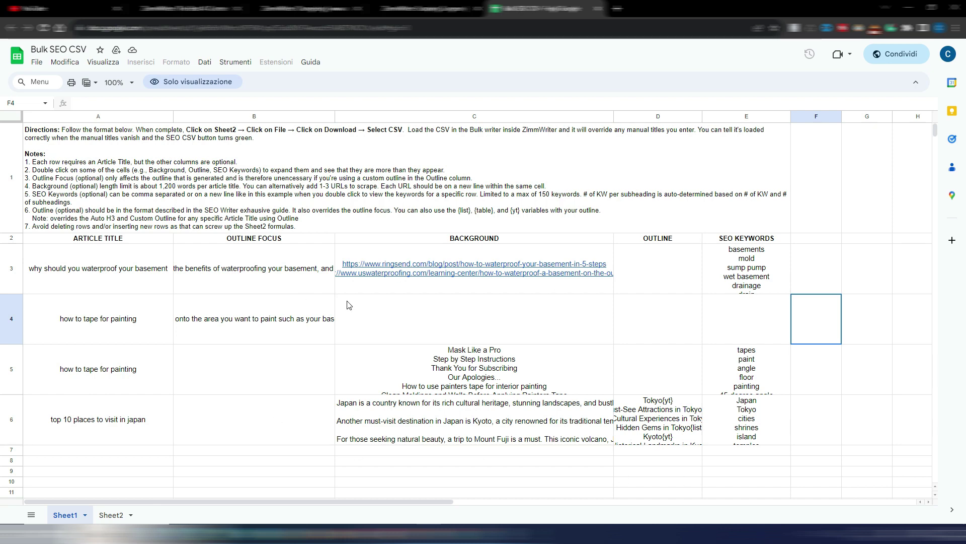
mouse_move(481, 532)
click(483, 488)
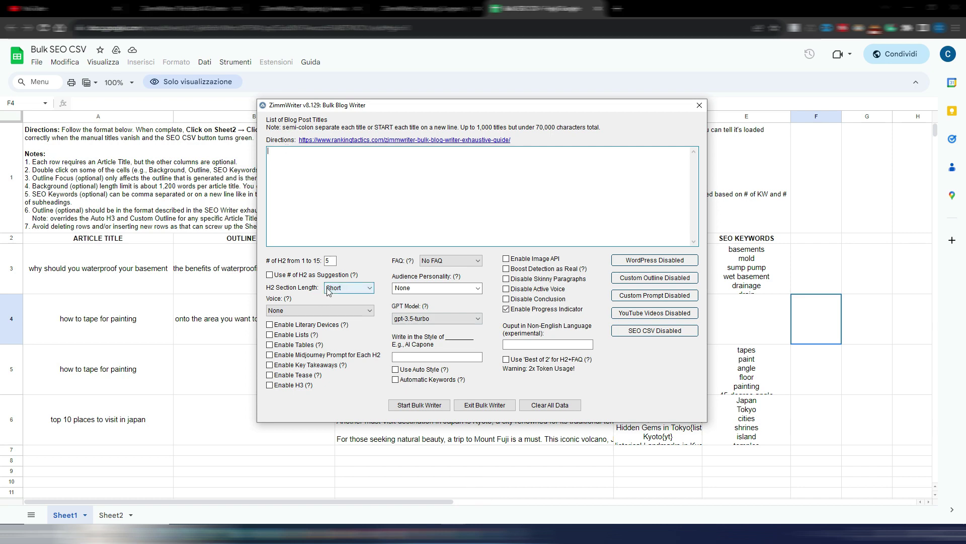
click(699, 105)
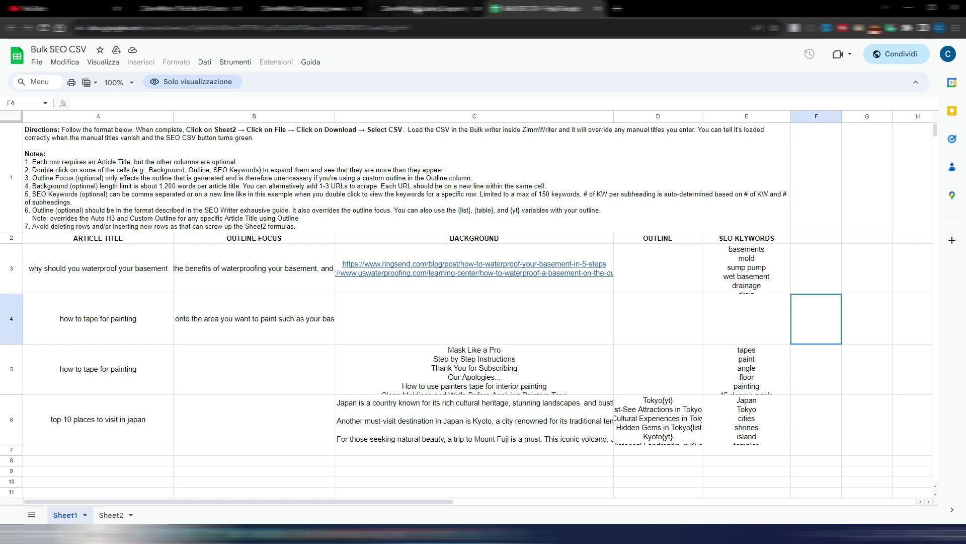
On the changelog tab, highlight the custom voice variables entry and its {voice_1ps} variable
mouse_move(422, 10)
click(305, 9)
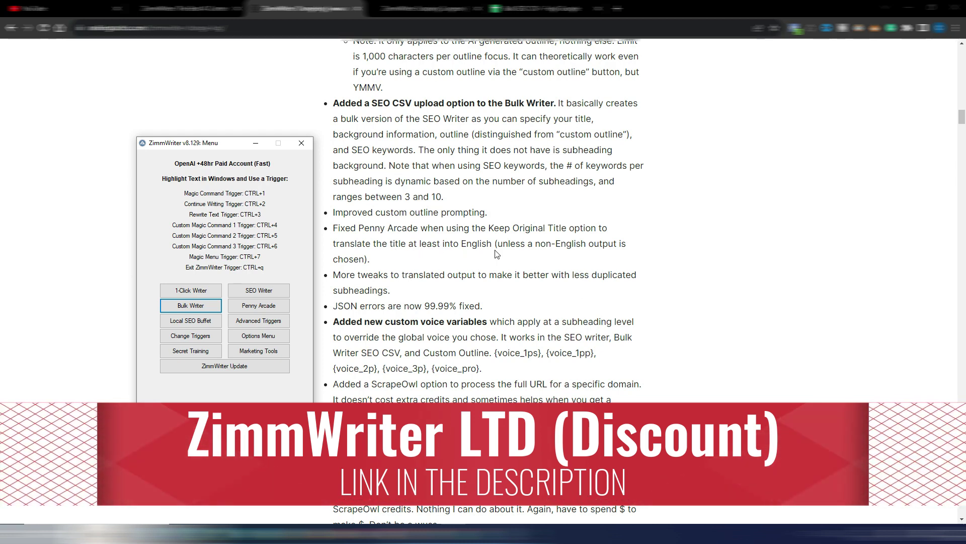
scroll(502, 230, down, 3)
drag(346, 171, 491, 170)
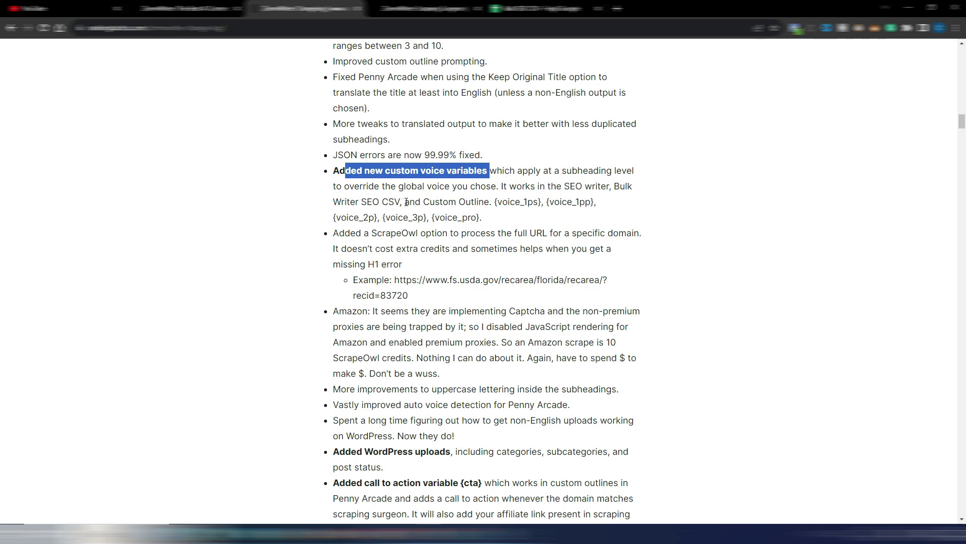
drag(494, 202, 541, 202)
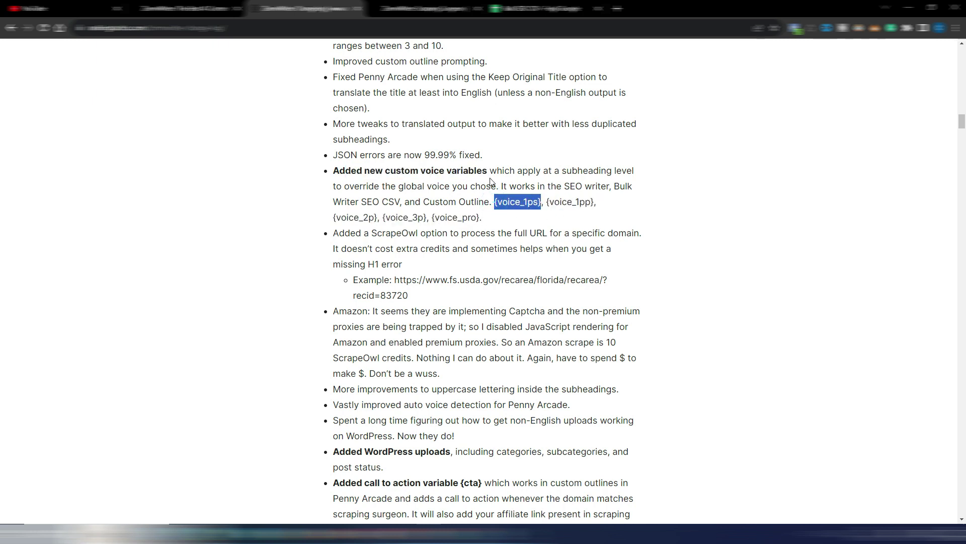
click(457, 181)
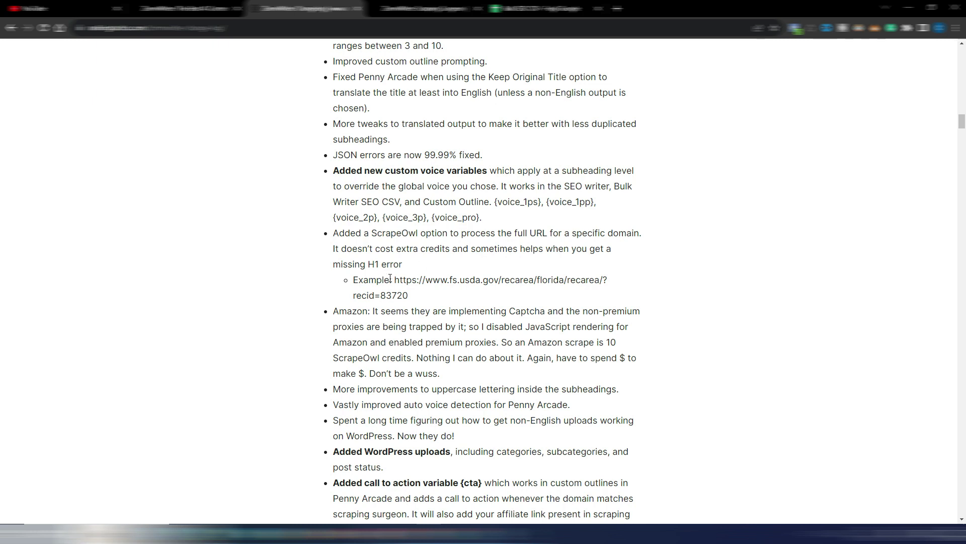
Copy the example ScrapeOwl full URL from the changelog
drag(409, 295, 395, 279)
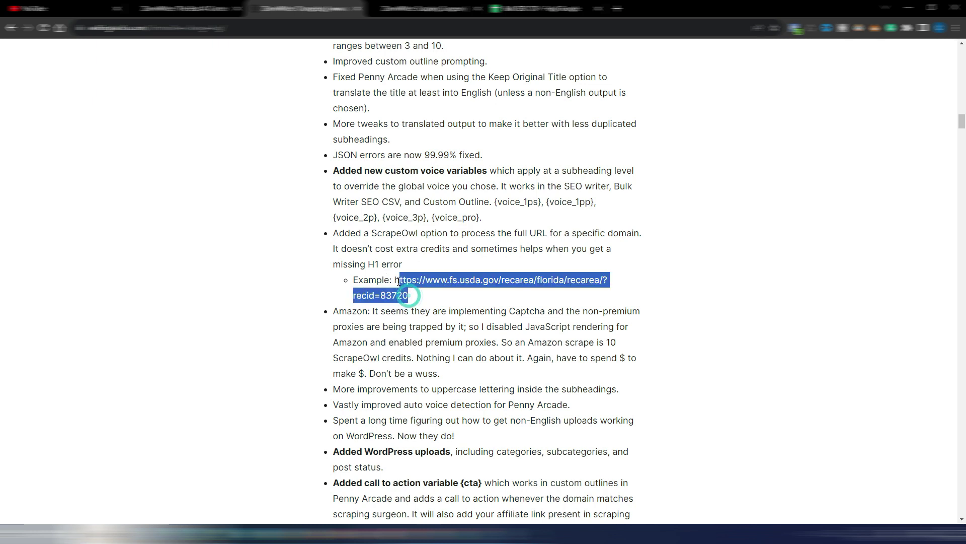
right_click(403, 280)
click(433, 286)
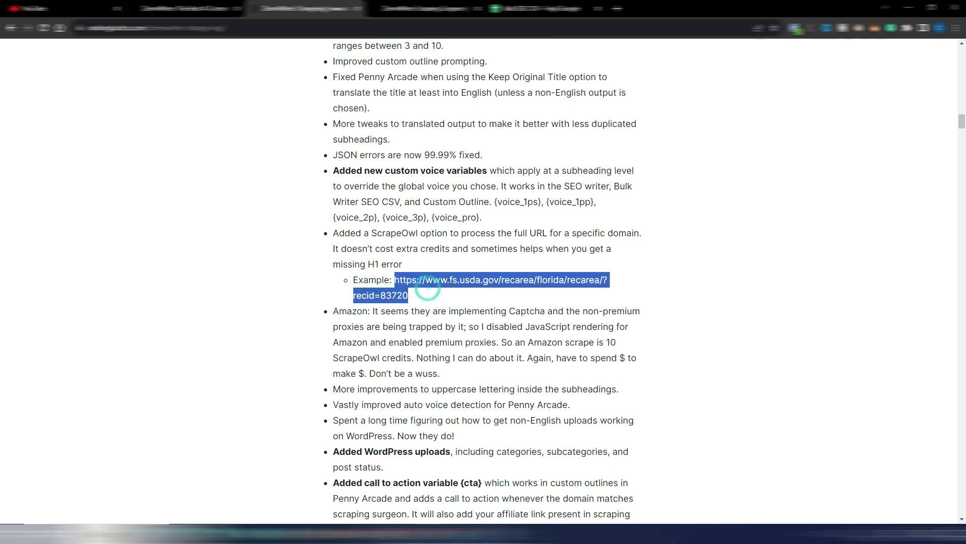
Paste the URL into ScrapeOwl's 'Domains needing full URL', delete it, and close the configuration
click(445, 533)
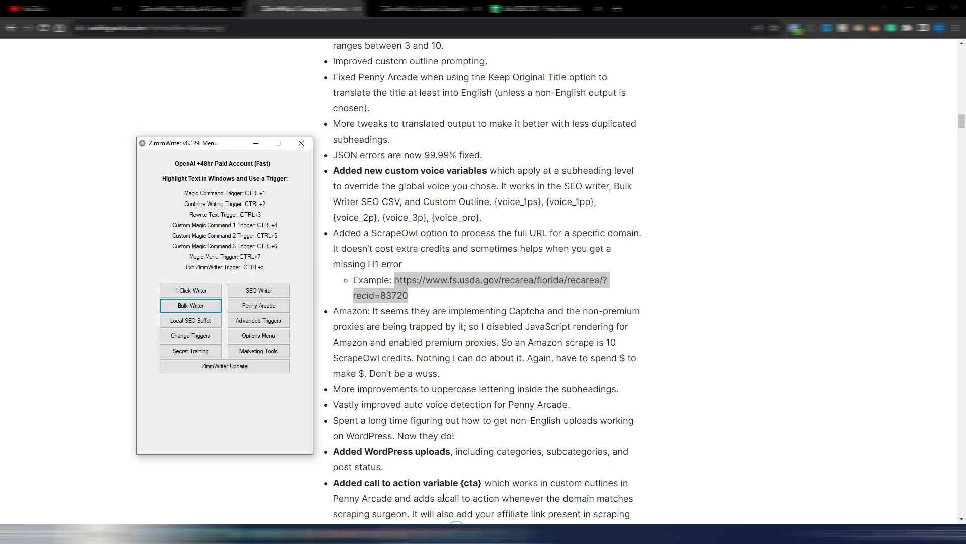
click(259, 336)
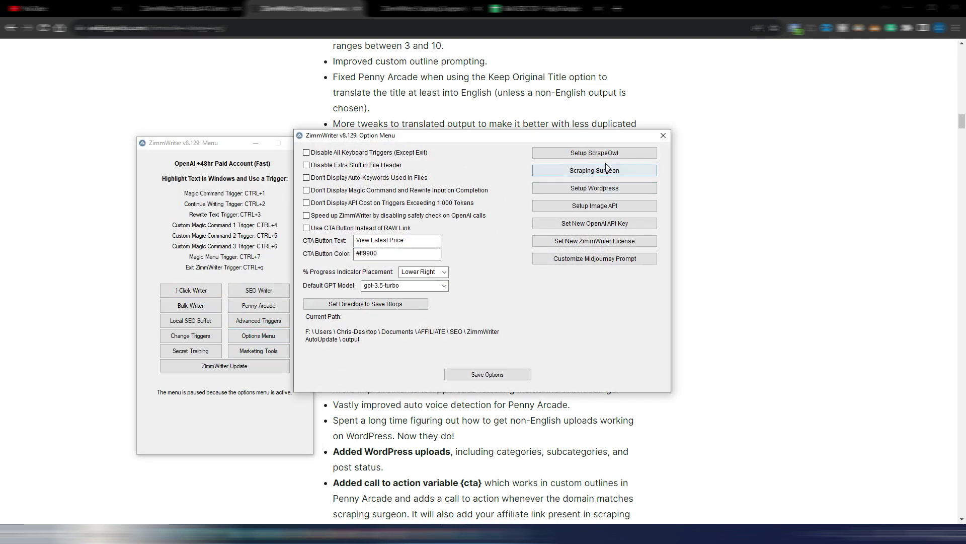
click(583, 153)
click(536, 140)
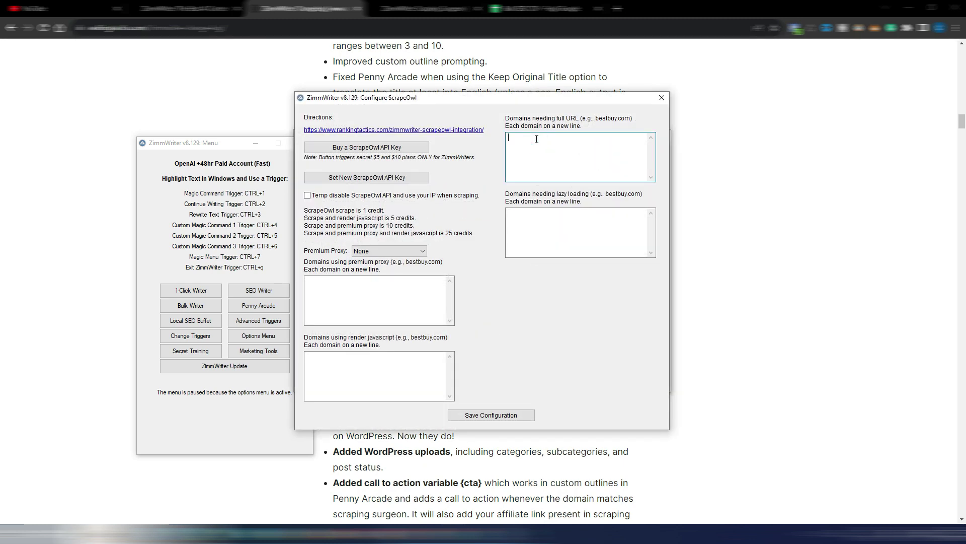
key(ctrl+v)
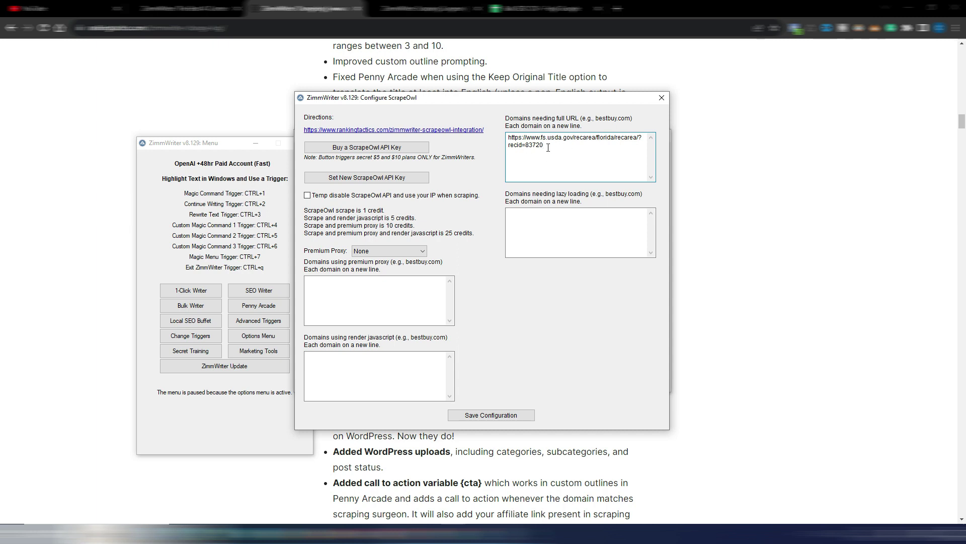
key(ctrl+a)
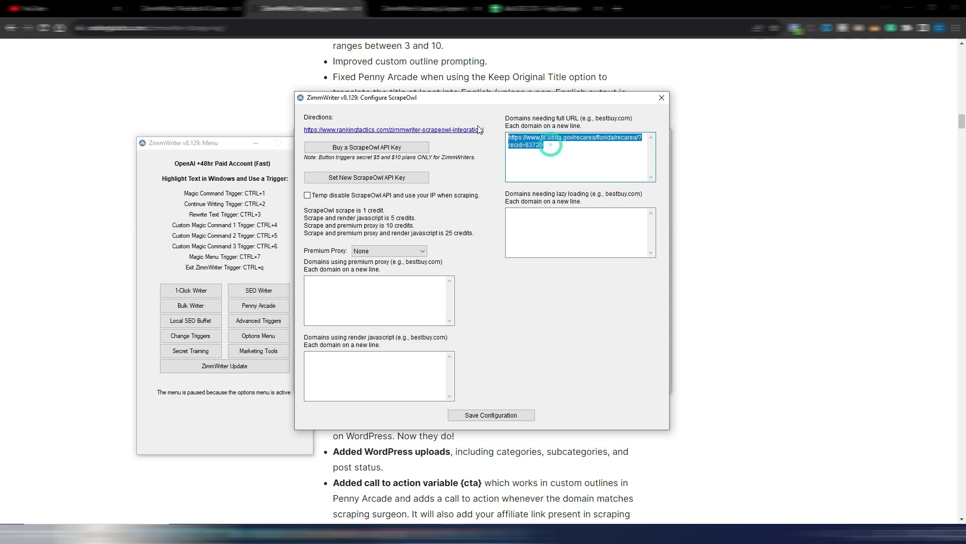
key(BackSpace)
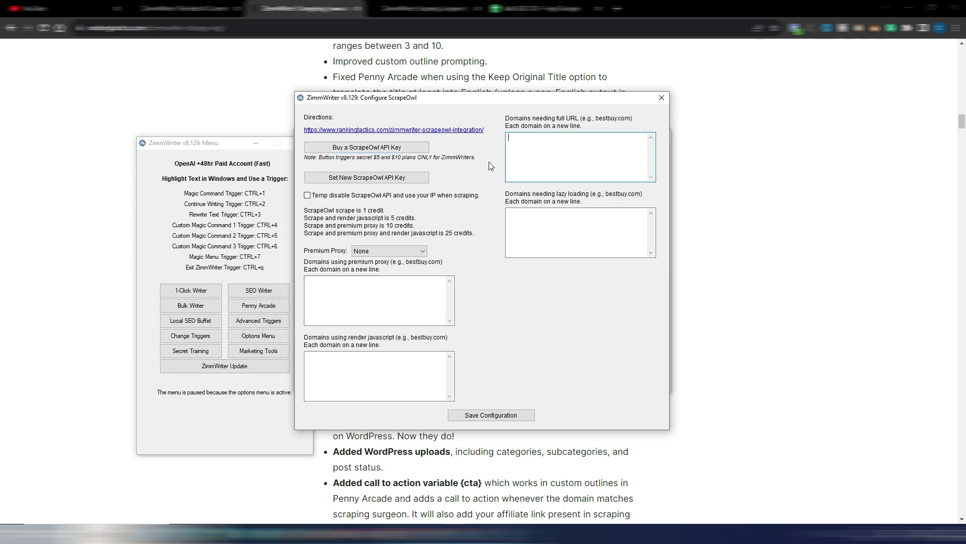
click(662, 97)
click(468, 265)
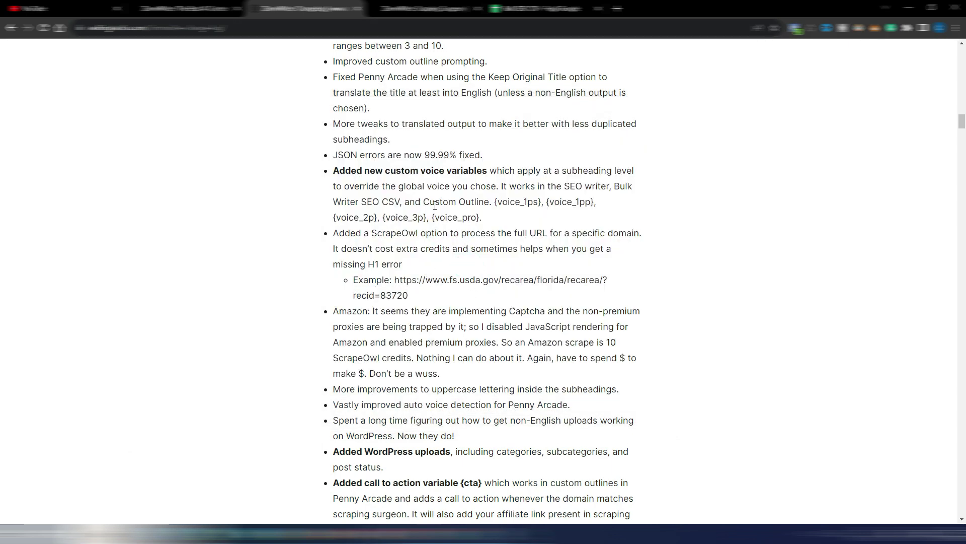
Highlight 'non-English uploads' in the changelog and reopen the ZimmWriter v8.129 menu with Ctrl+7
scroll(498, 200, down, 2)
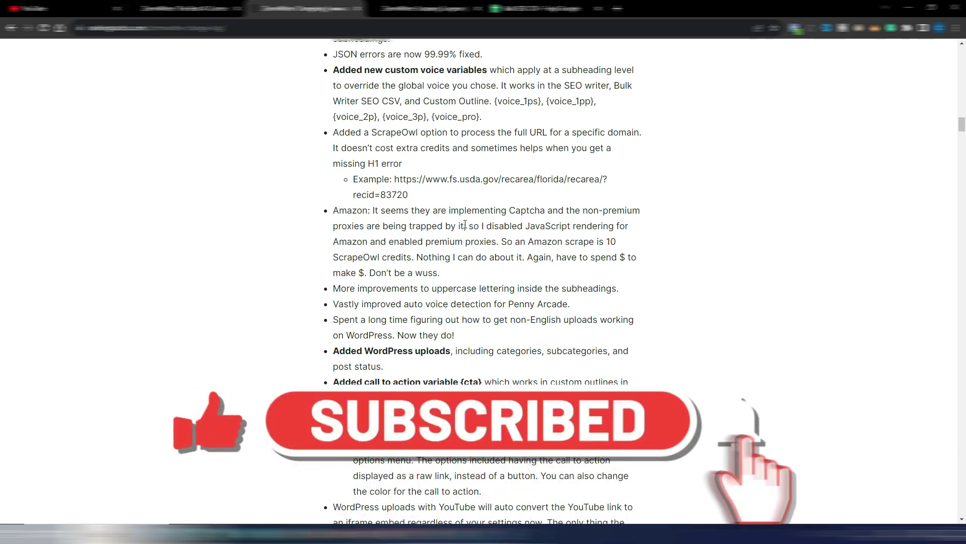
scroll(463, 221, down, 1)
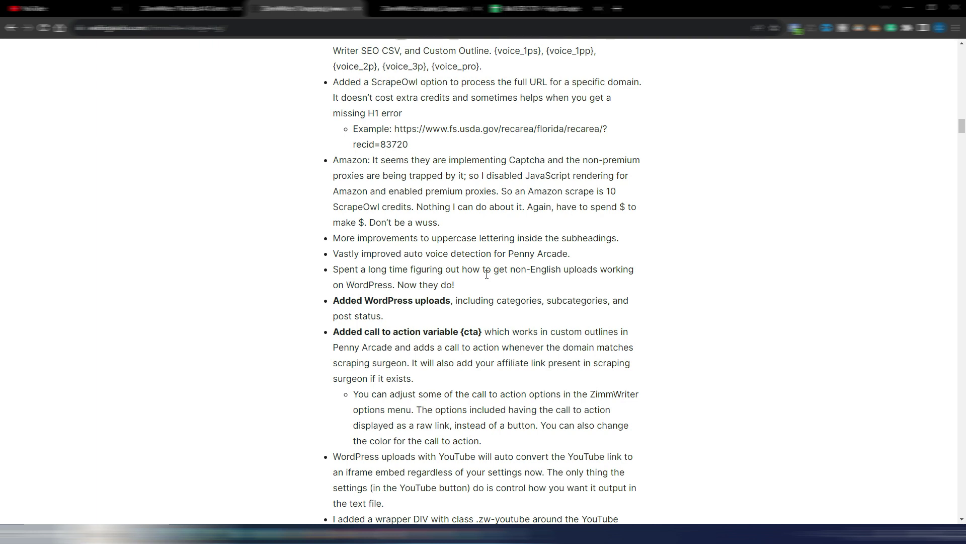
drag(509, 272, 598, 271)
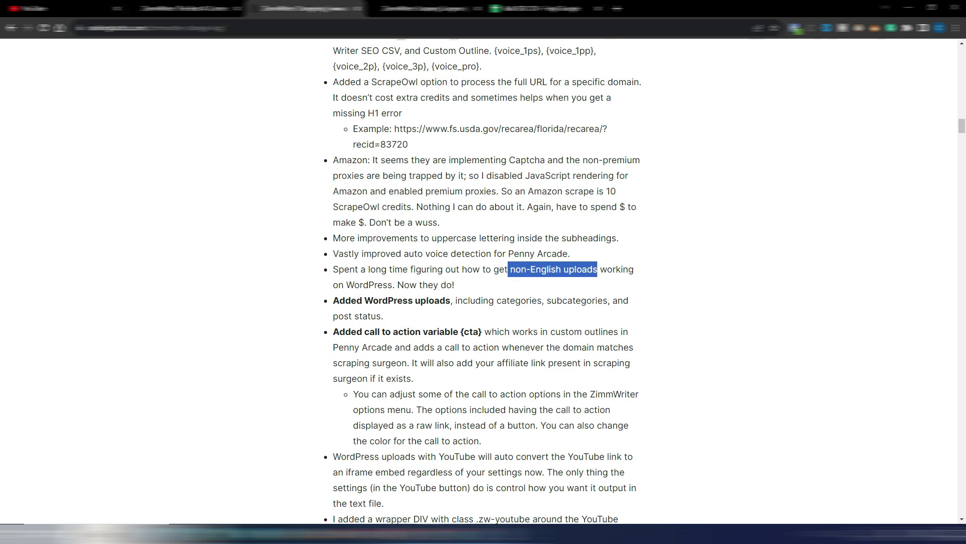
key(ctrl+7)
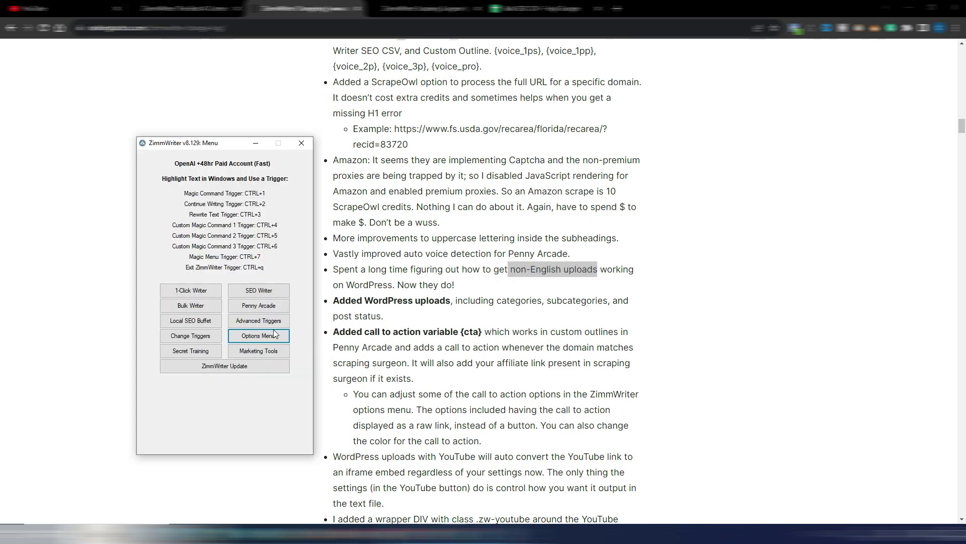
click(204, 304)
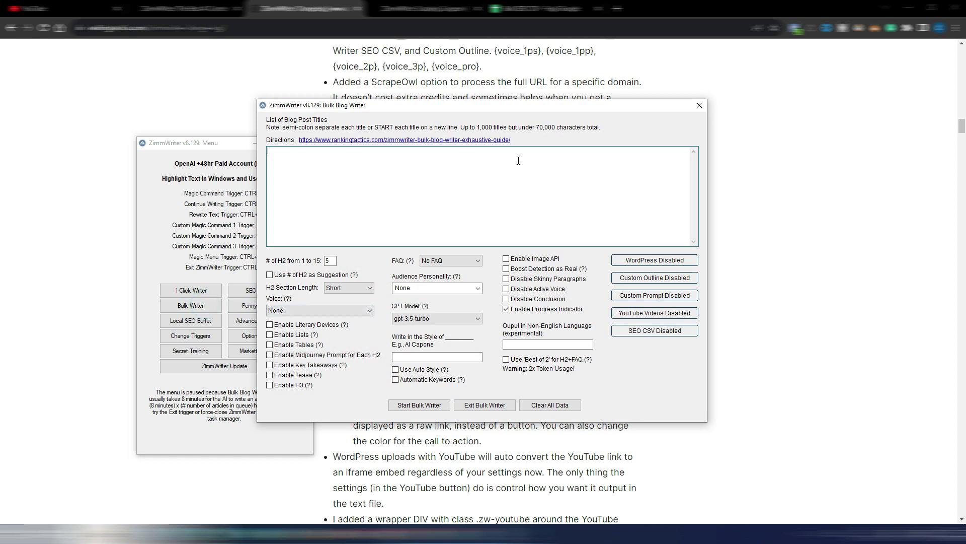
click(662, 261)
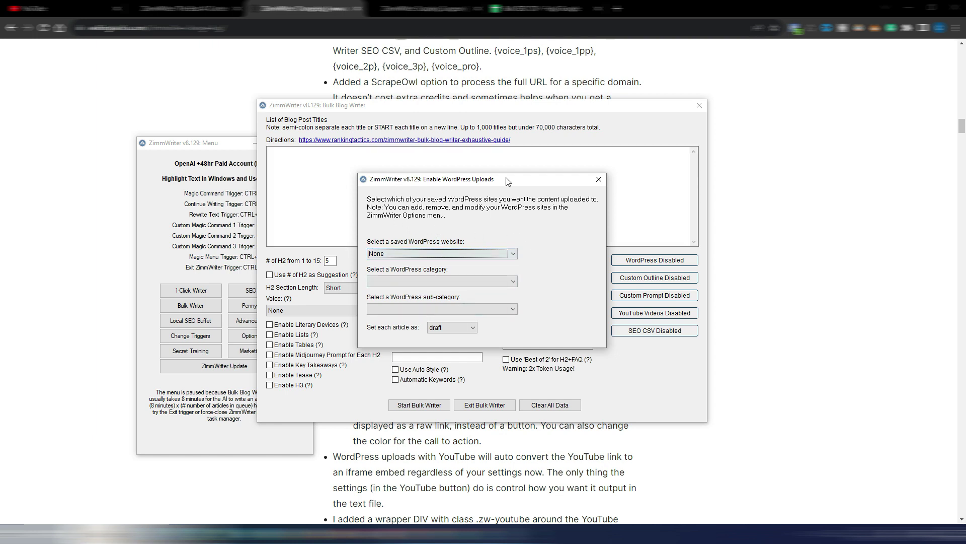
click(600, 180)
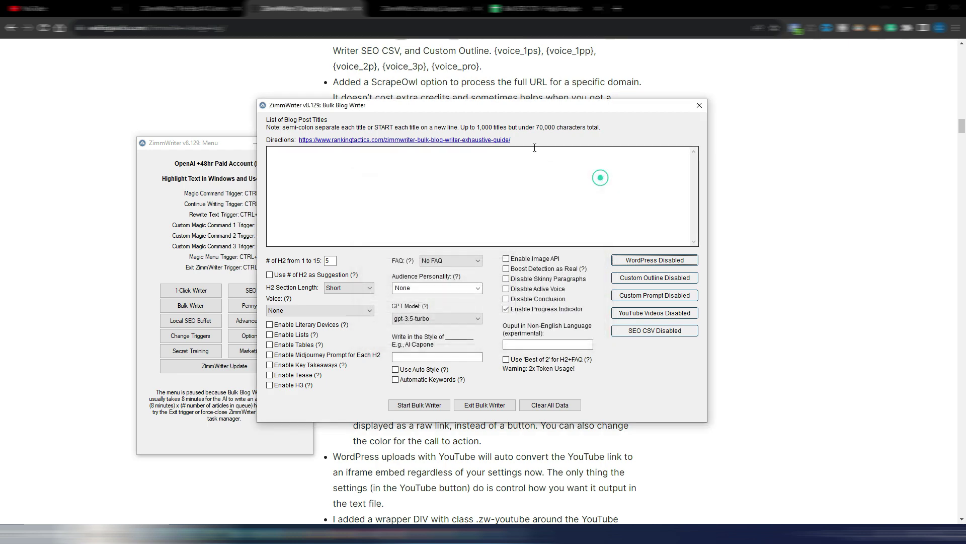
click(699, 106)
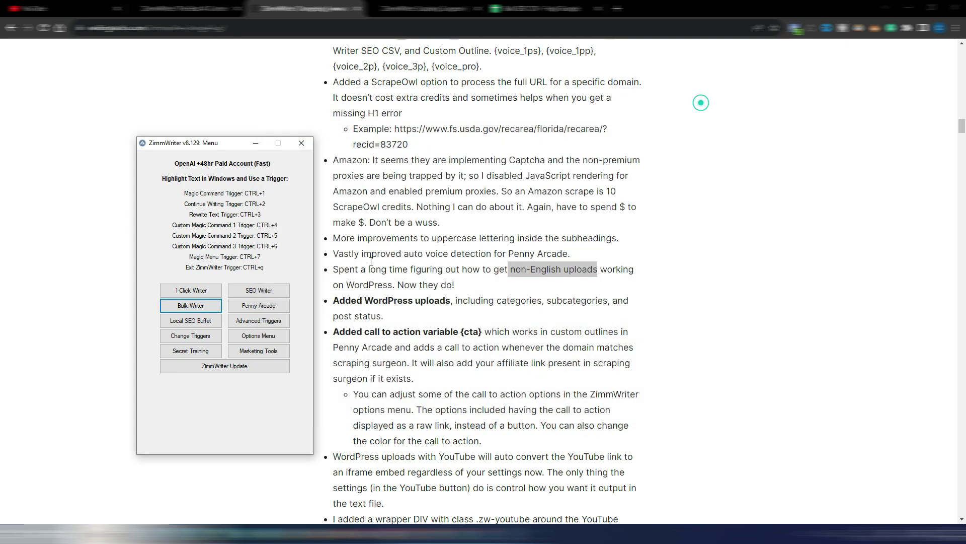
Open the Setup WordPress connection dialog, check its saved configs list, and close it
click(253, 336)
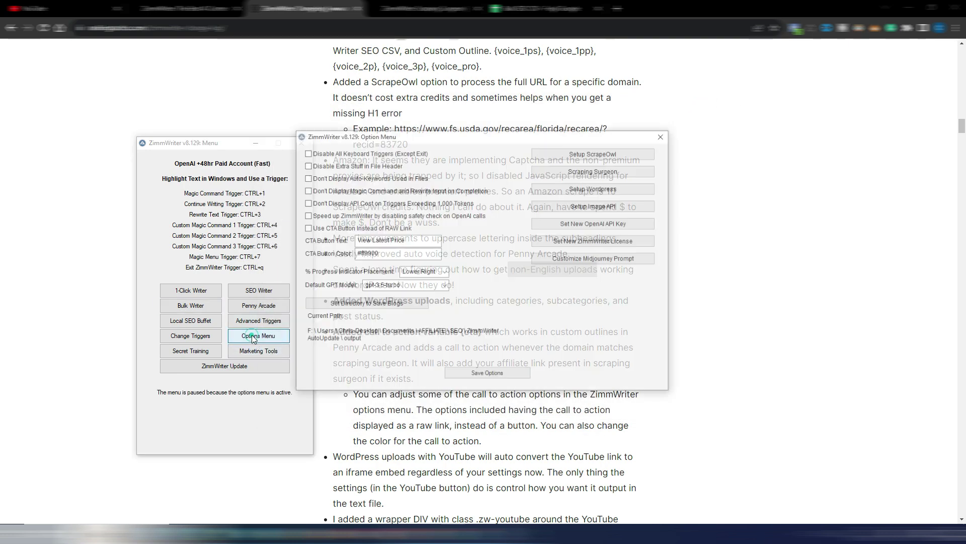
click(599, 189)
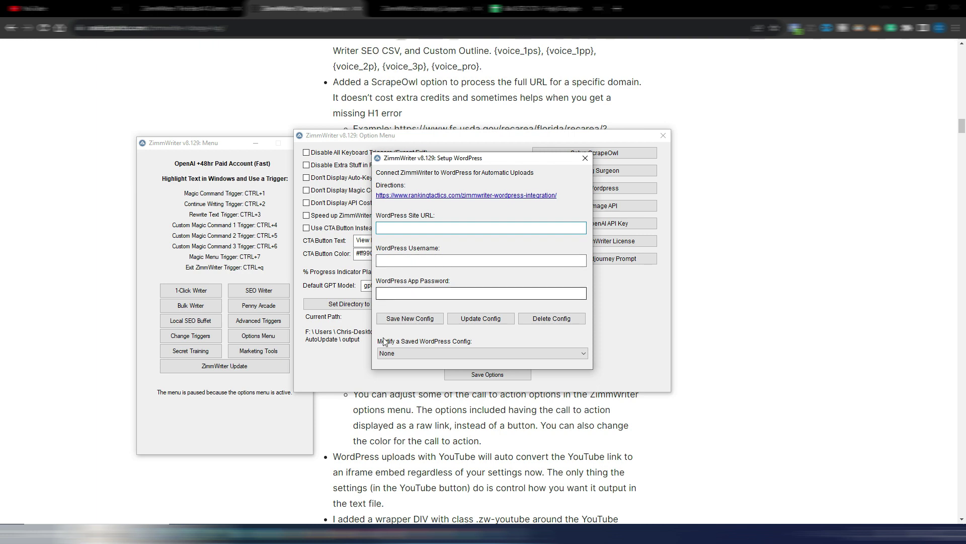
click(439, 355)
click(439, 355)
key(Escape)
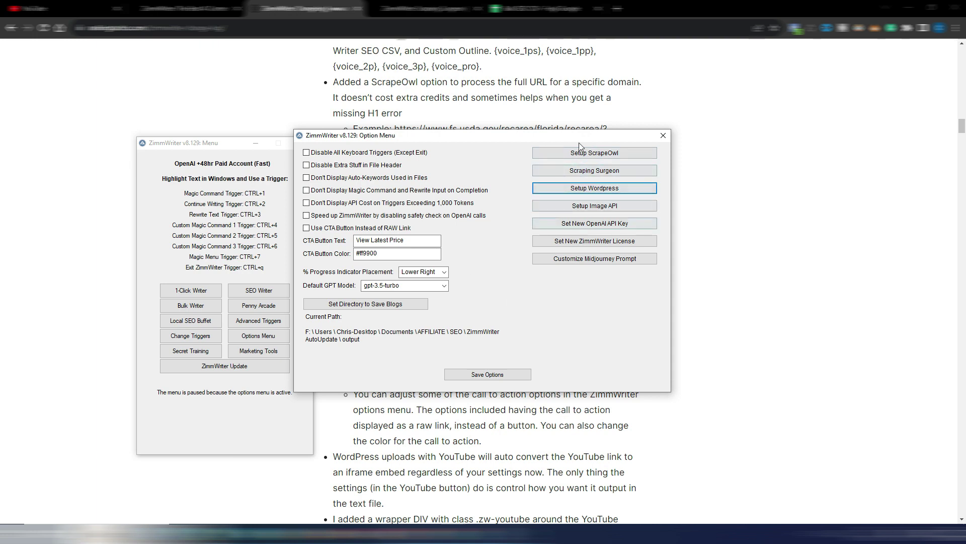
Close the Option Menu and highlight the changelog's 'Added WordPress uploads' heading
click(664, 136)
click(366, 296)
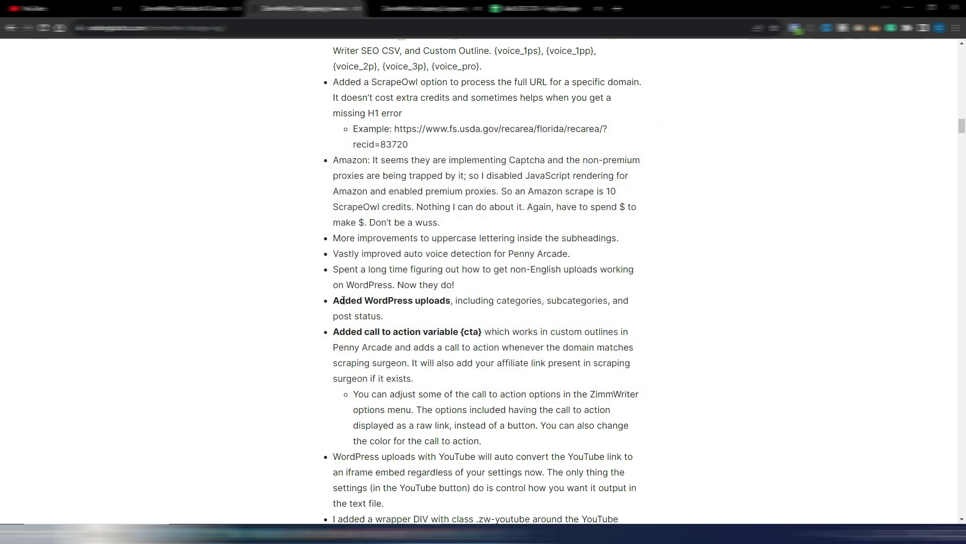
drag(342, 300, 446, 300)
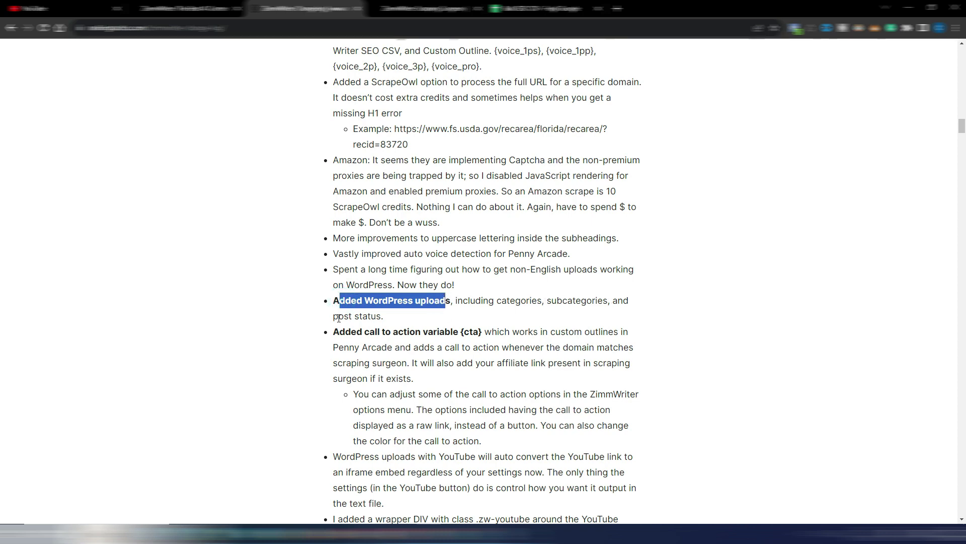
Highlight the {cta} variable note in the changelog and open ZimmWriter's Option Menu
click(418, 316)
scroll(338, 185, down, 3)
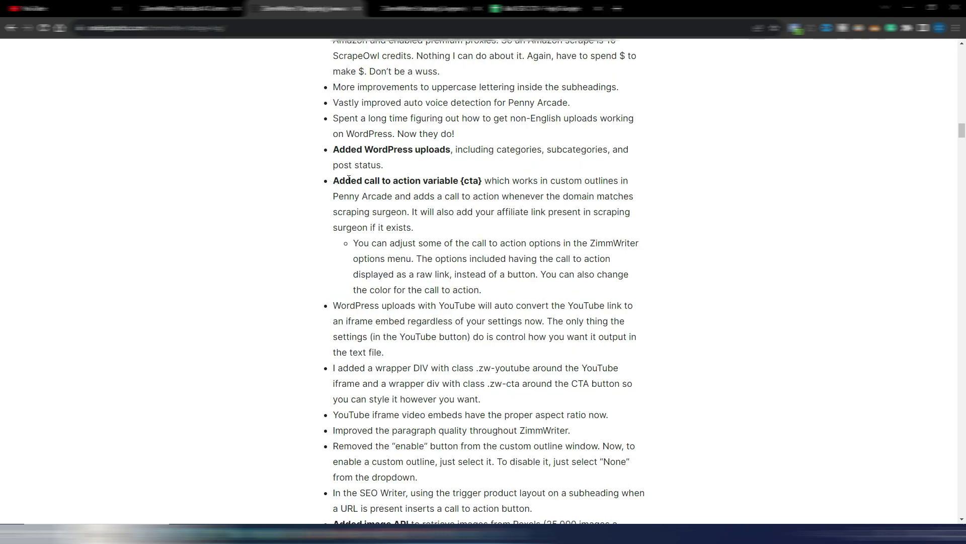
drag(462, 180, 484, 180)
key(ctrl+7)
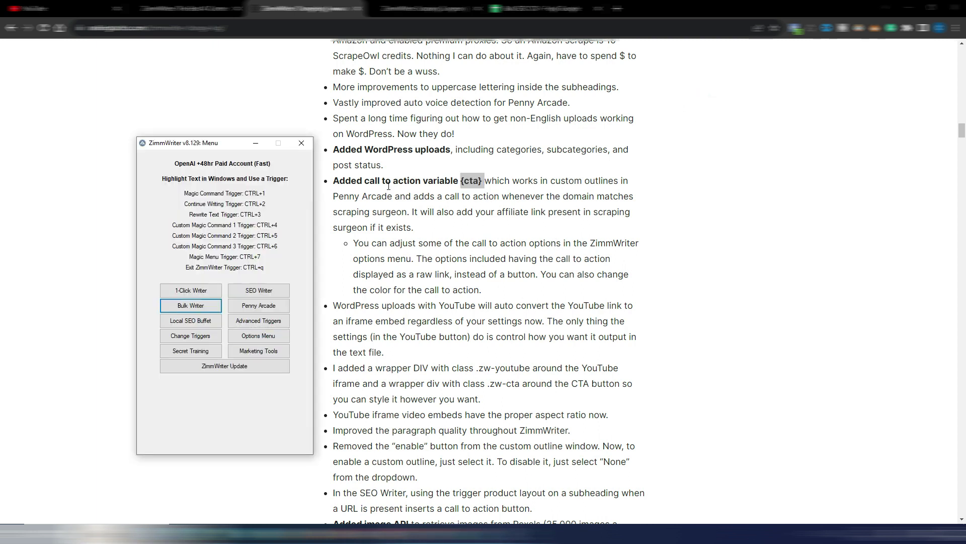
click(257, 336)
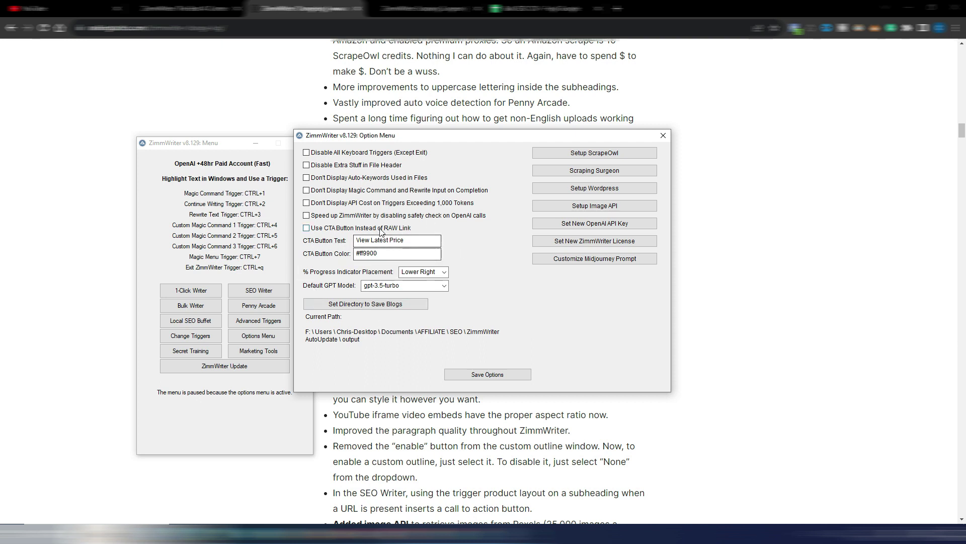
Close the Option Menu after showing CTA text 'View Latest Price' and color #ff9900, then scroll on
click(657, 140)
scroll(362, 207, down, 3)
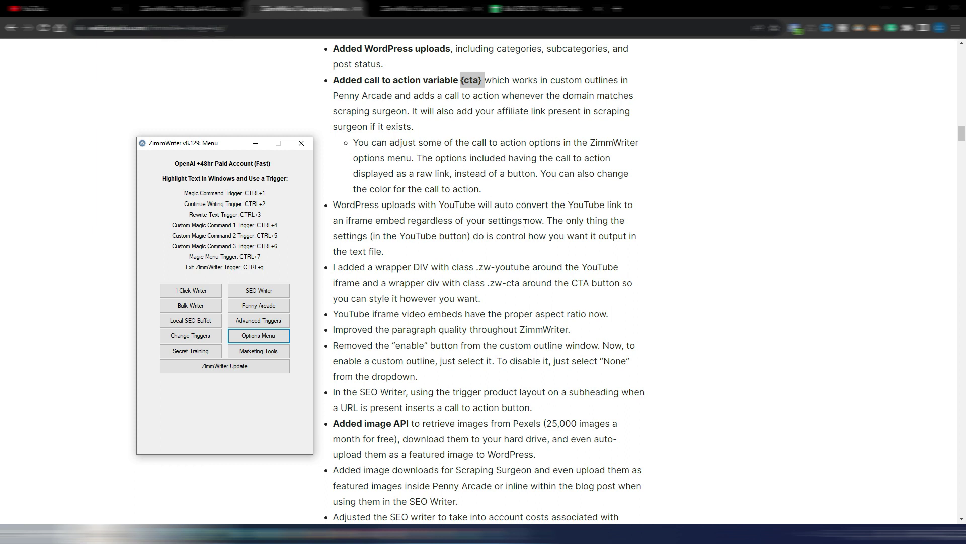
scroll(496, 236, down, 2)
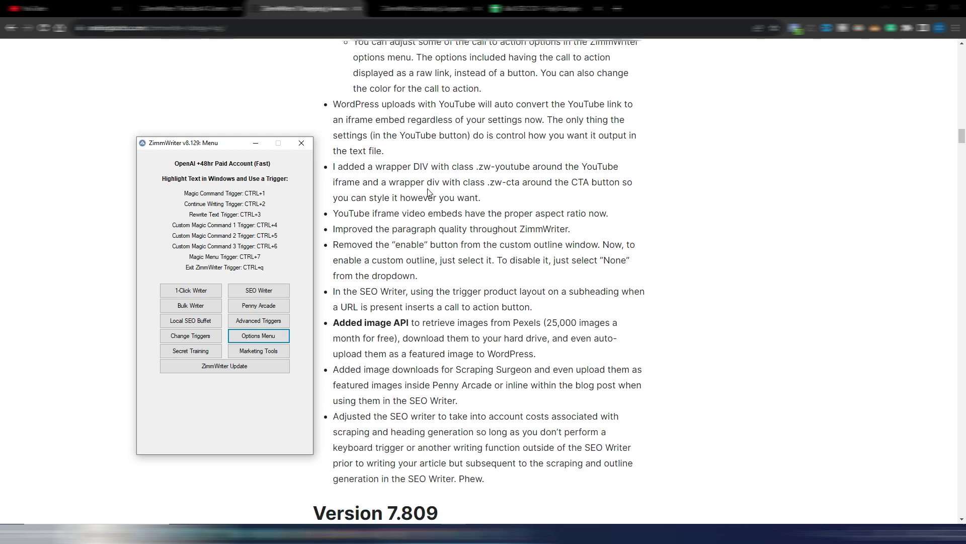
scroll(462, 258, down, 2)
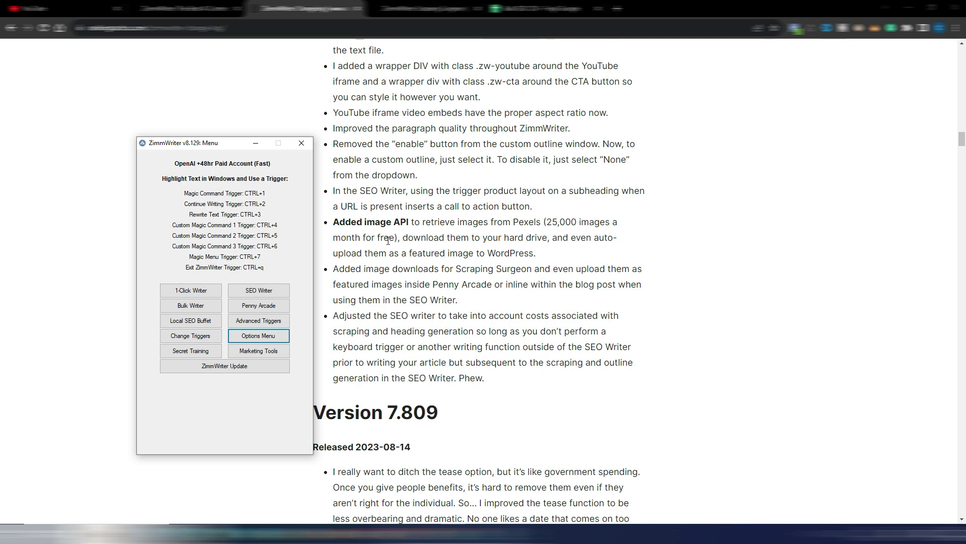
click(258, 335)
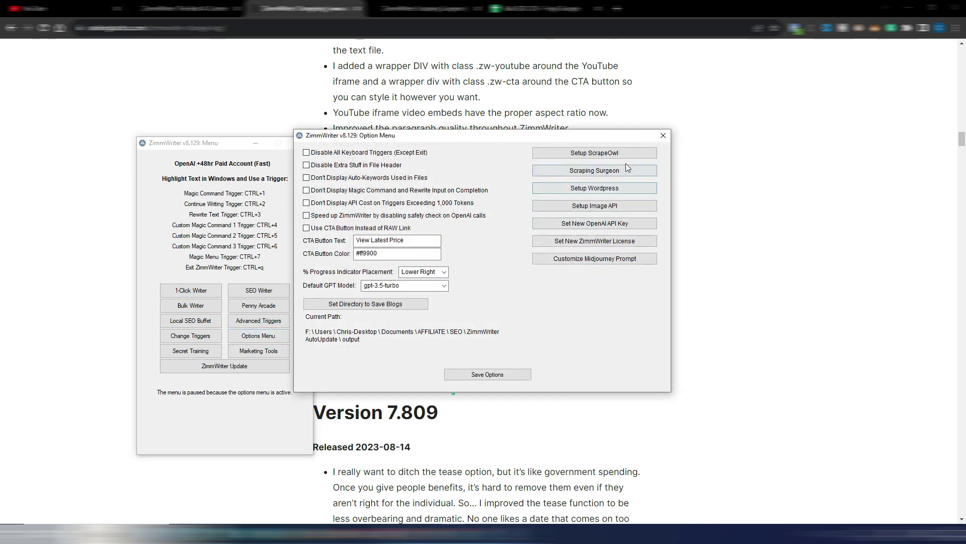
click(617, 206)
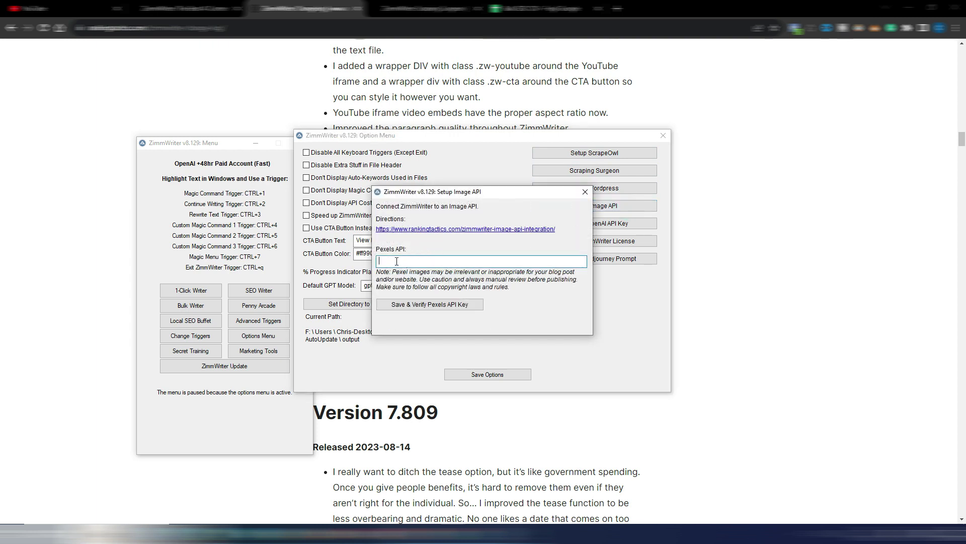
click(585, 192)
click(663, 136)
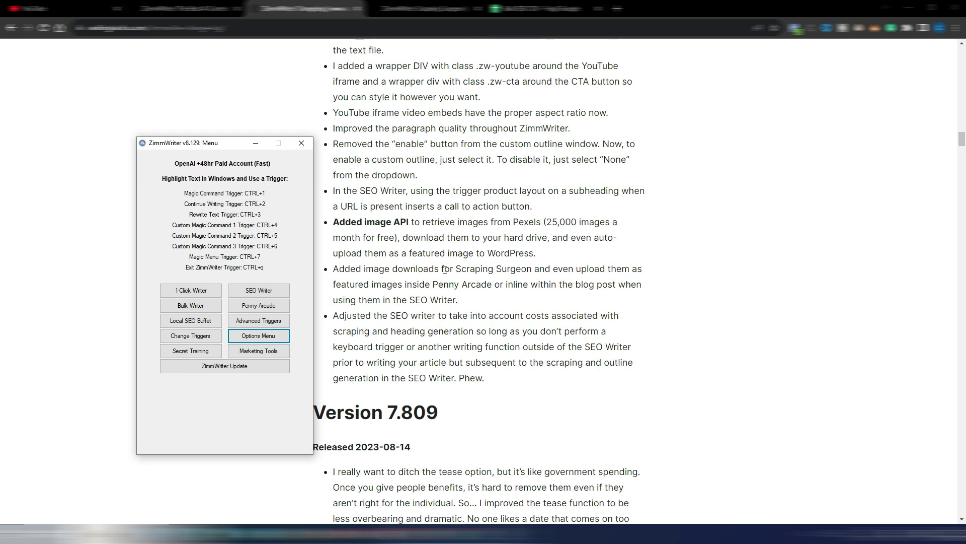
Highlight 'Scraping Surgeon' in the changelog, then open Options Menu > Scraping Surgeon settings
click(525, 272)
drag(532, 270, 455, 269)
key(ctrl+7)
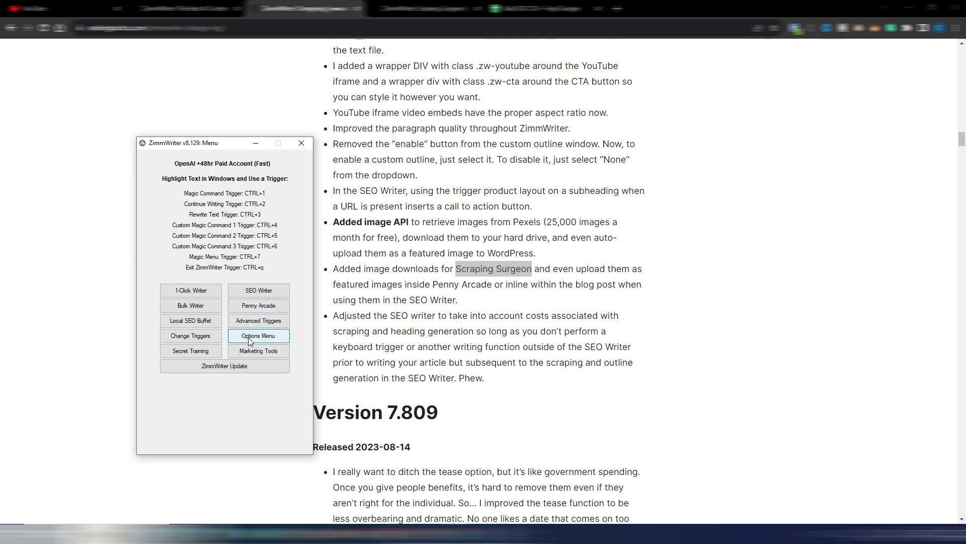
click(249, 337)
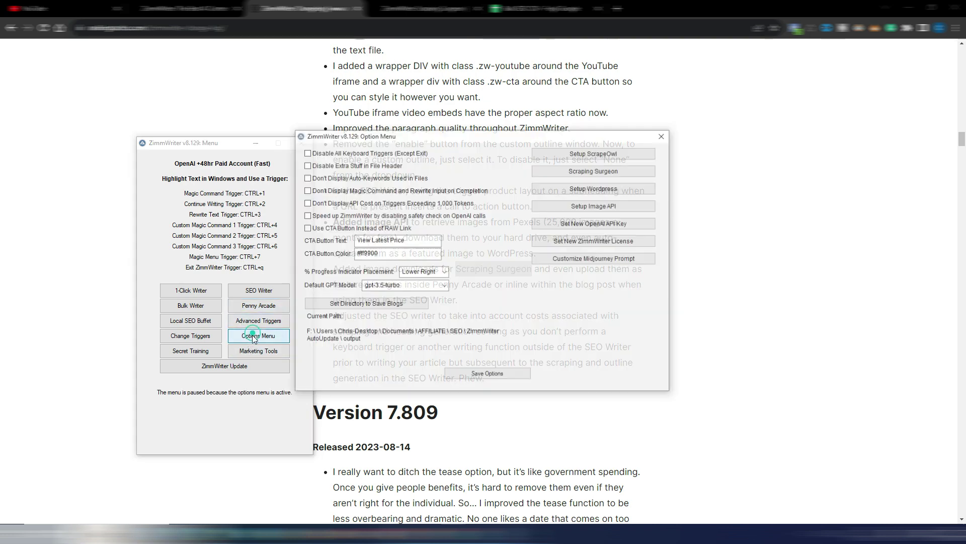
click(598, 172)
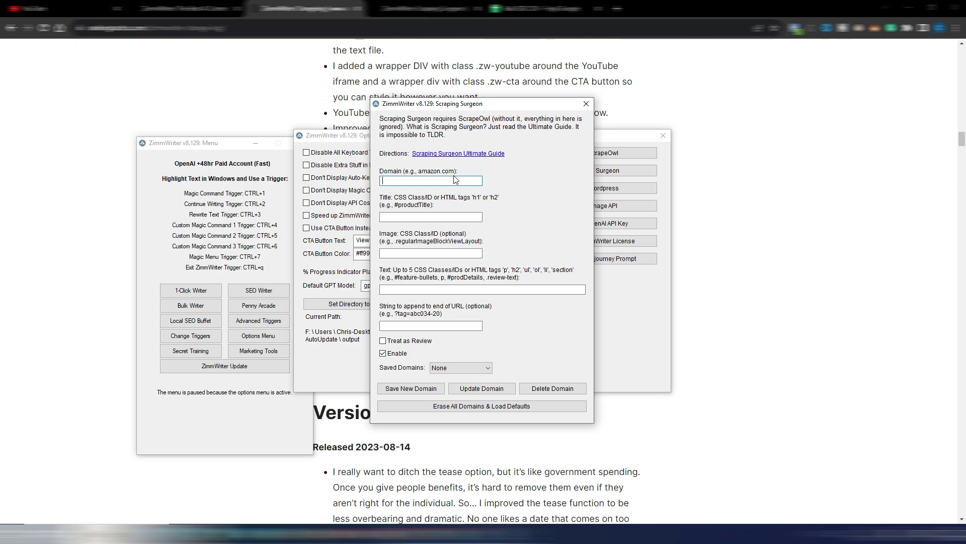
Scroll the Scraping Surgeon guide from its intro down to the Configuration section's domain rules
scroll(512, 242, up, 8)
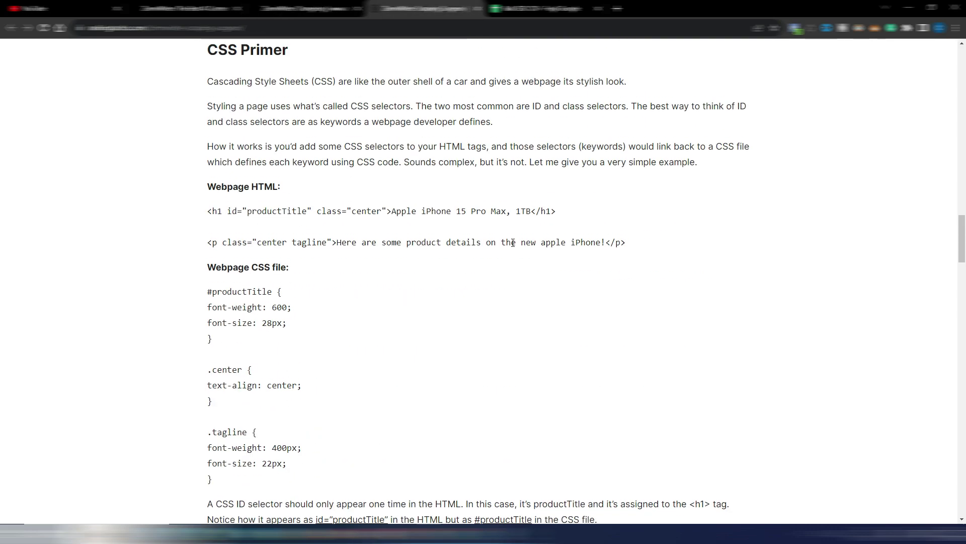
scroll(511, 243, up, 15)
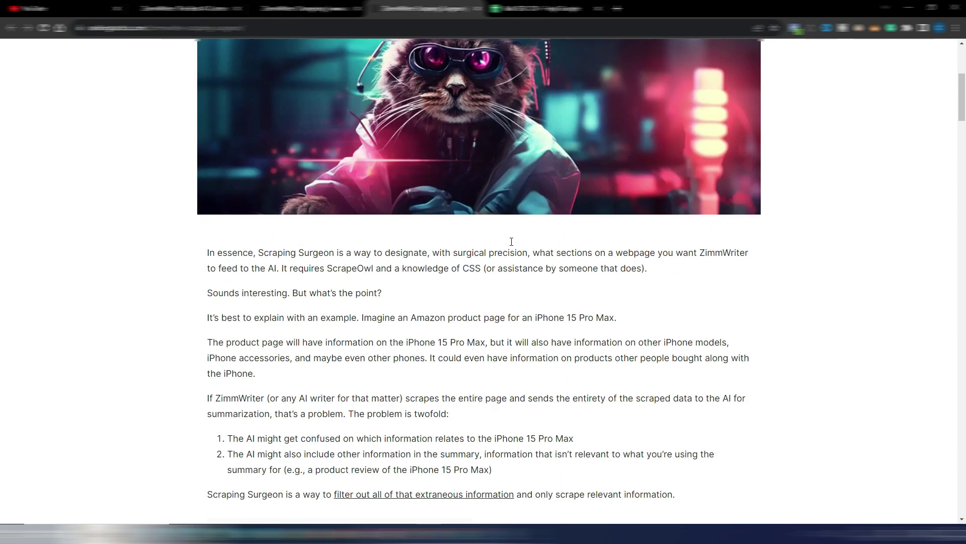
scroll(511, 242, down, 4)
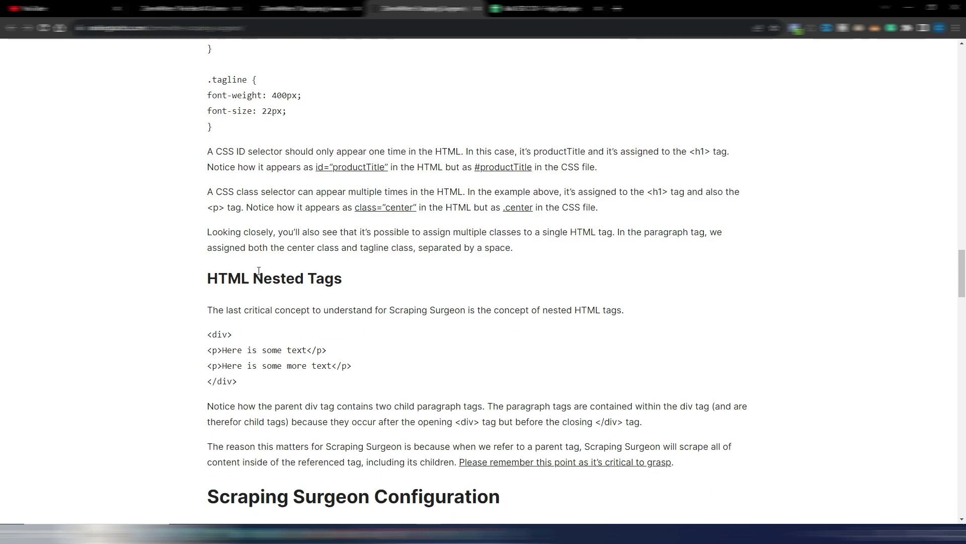
scroll(441, 261, down, 7)
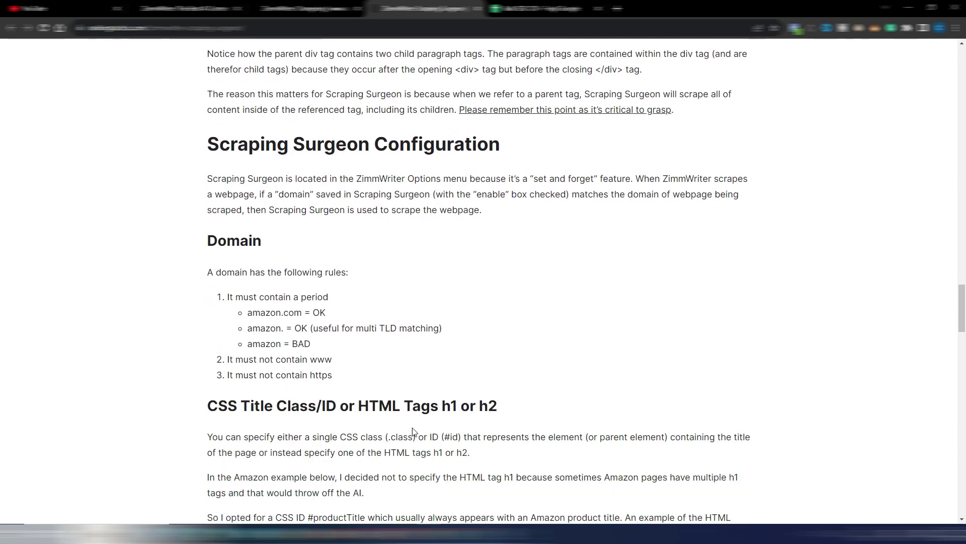
Bring the Scraping Surgeon settings window forward and close it
mouse_move(453, 534)
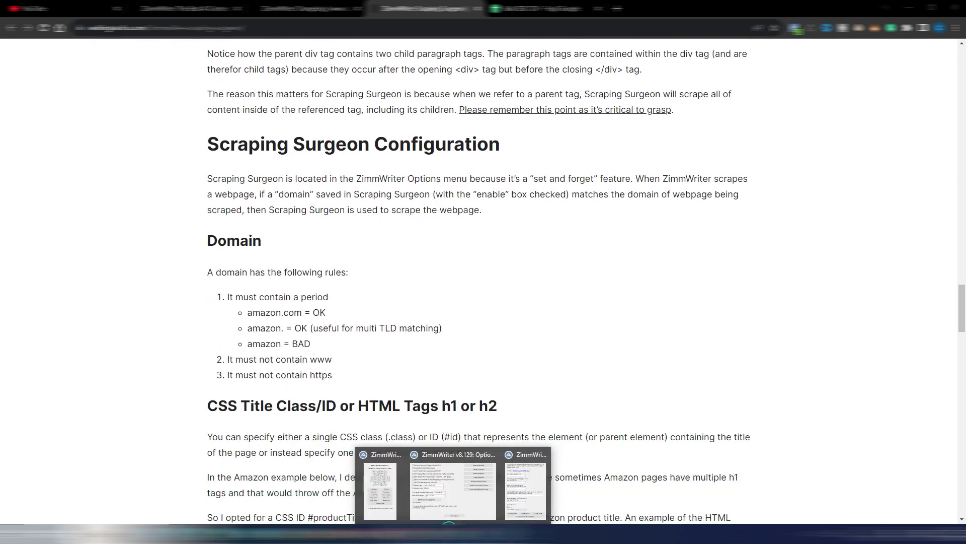
click(521, 459)
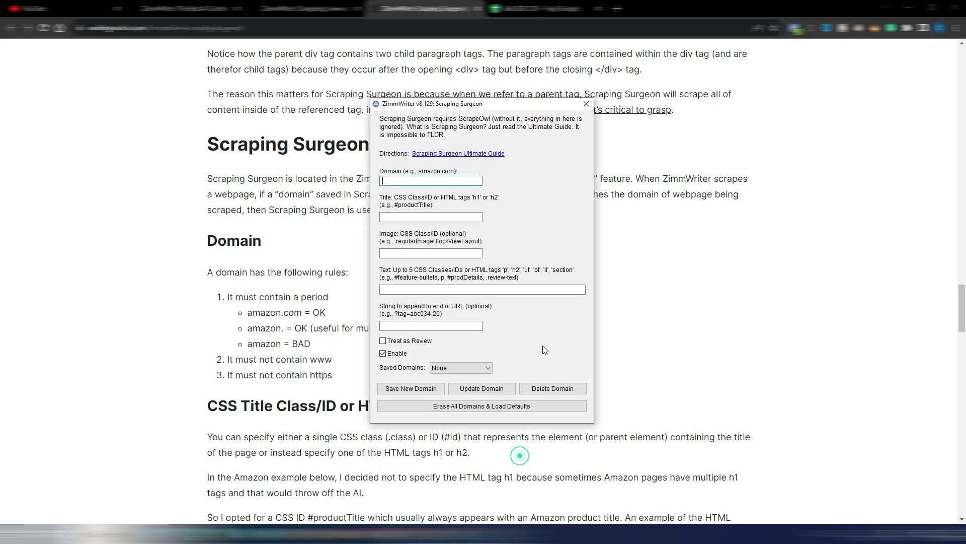
click(586, 104)
Switch to the changelog tab and scroll back up to the Version 8.129 entry
click(307, 8)
click(690, 351)
scroll(371, 291, down, 1)
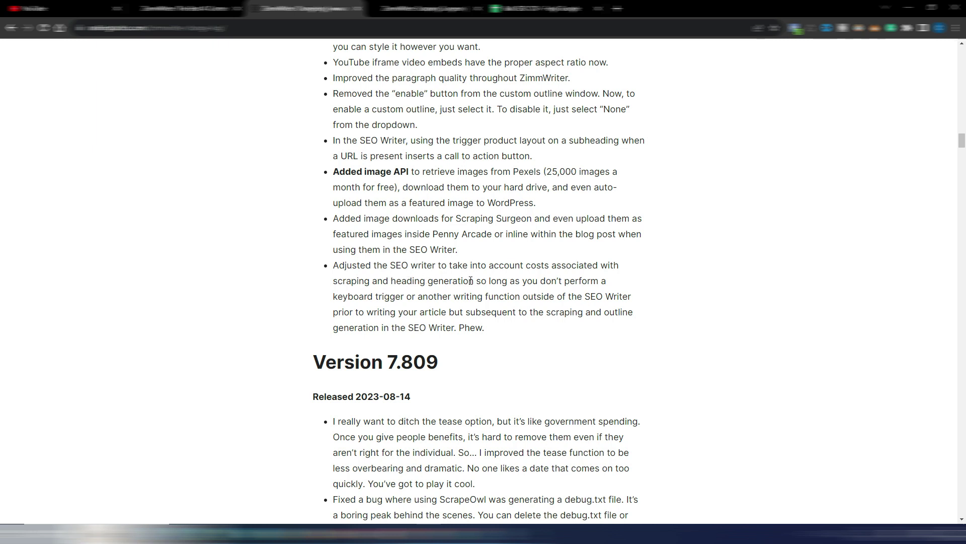
scroll(472, 280, up, 9)
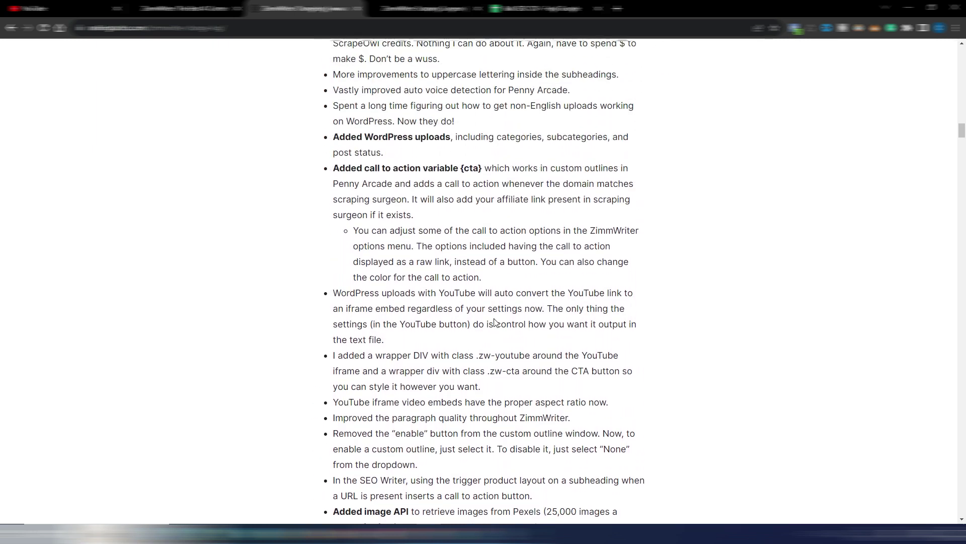
scroll(495, 323, up, 20)
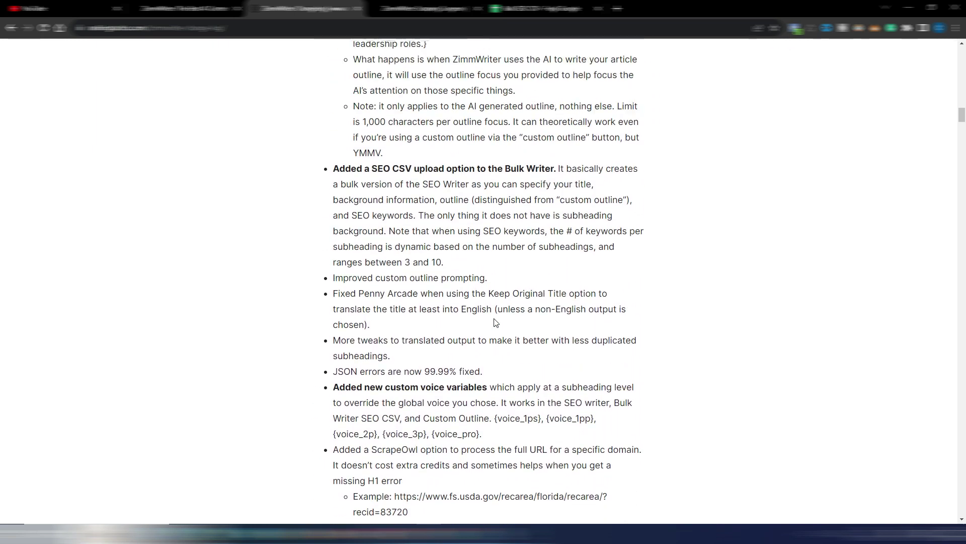
scroll(496, 322, up, 3)
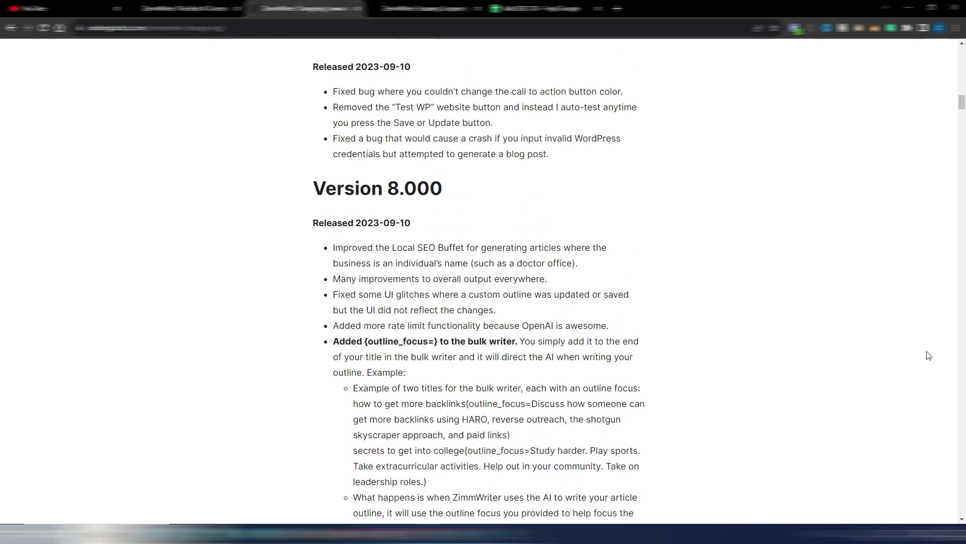
drag(963, 99, 963, 56)
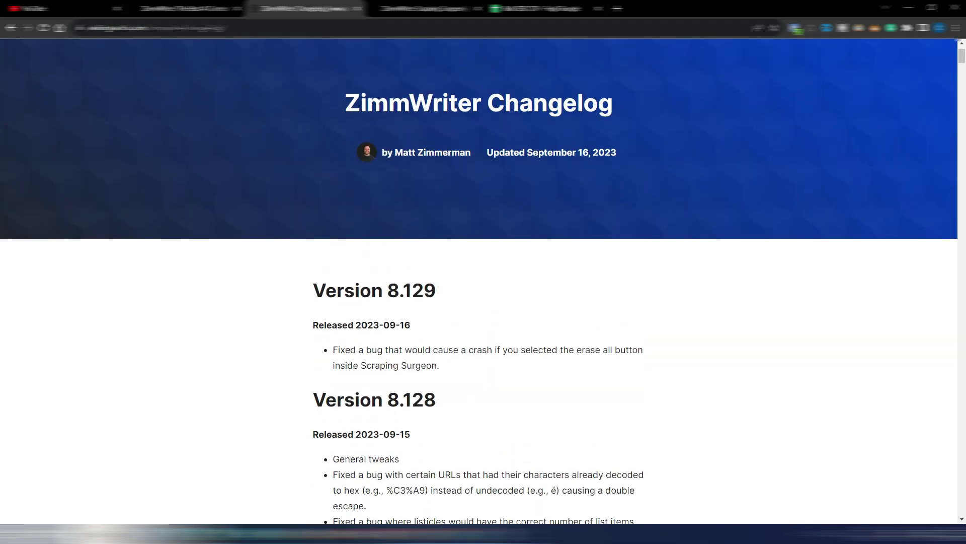
Close ZimmWriter's Option Menu and switch to the sales page tab with the three pricing plans
mouse_move(483, 533)
click(472, 455)
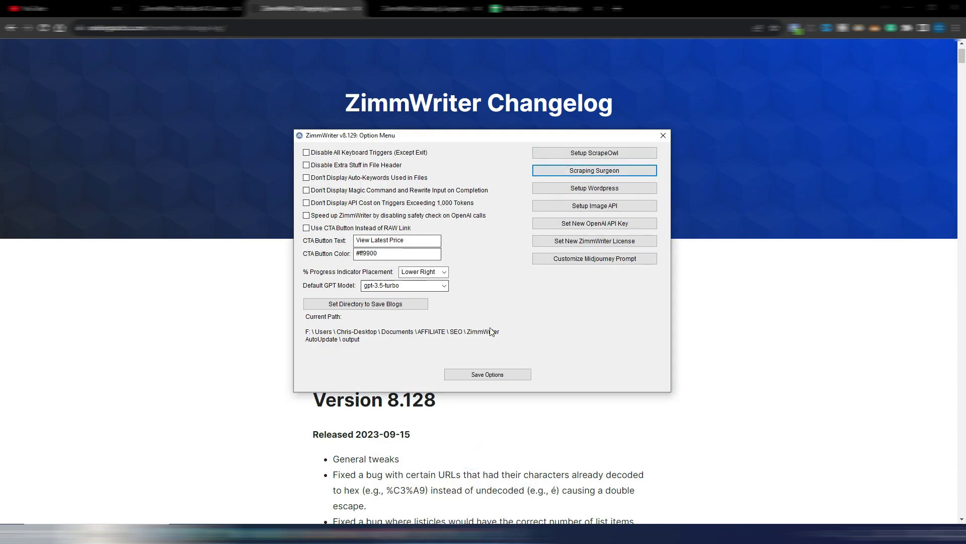
click(663, 136)
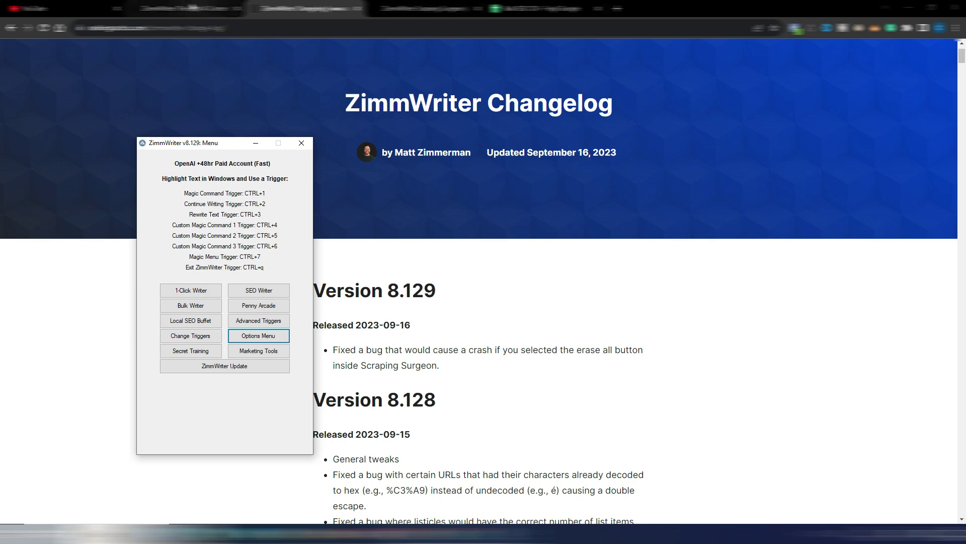
click(186, 8)
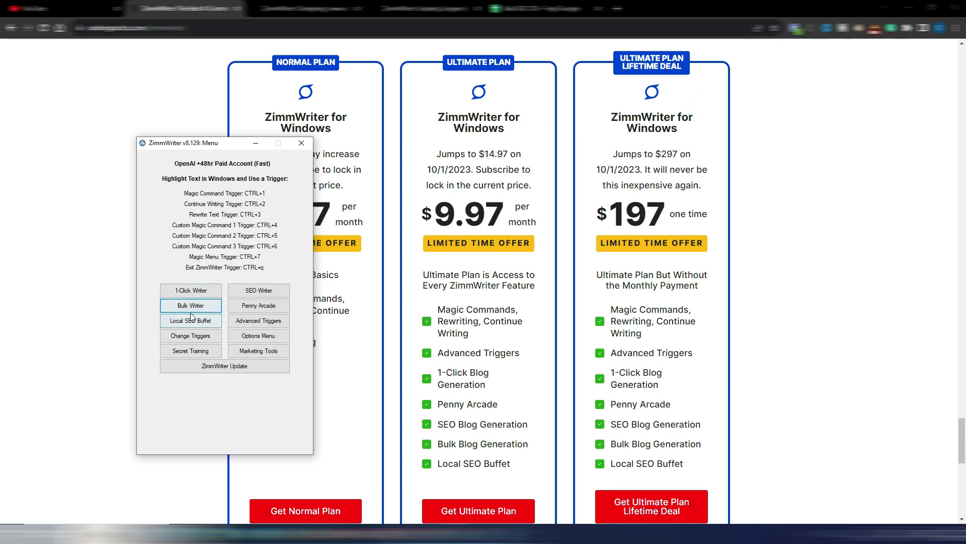
click(256, 305)
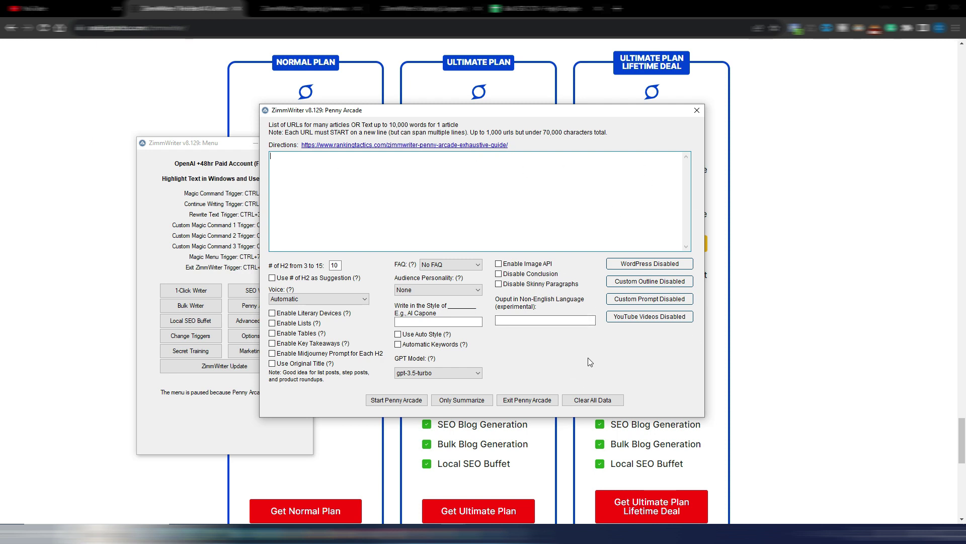
click(458, 373)
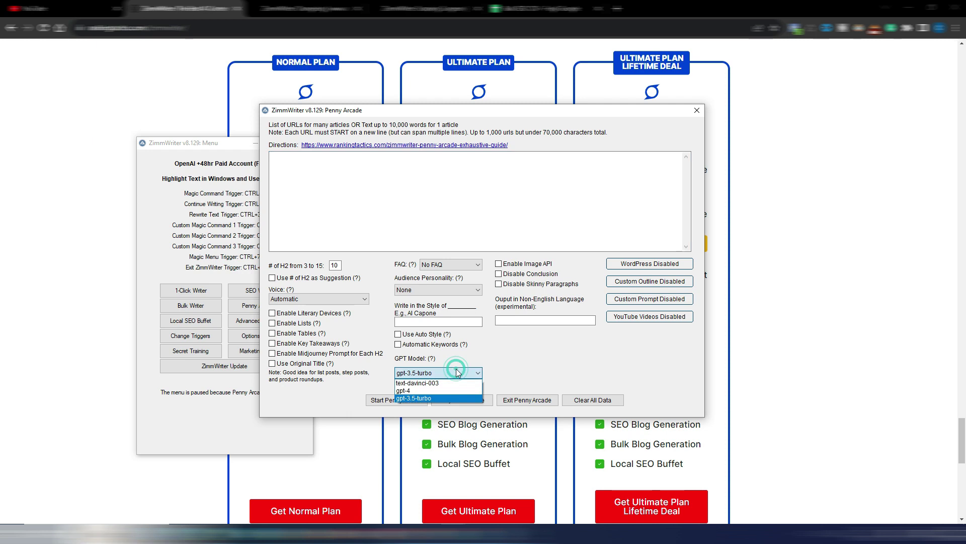
click(423, 391)
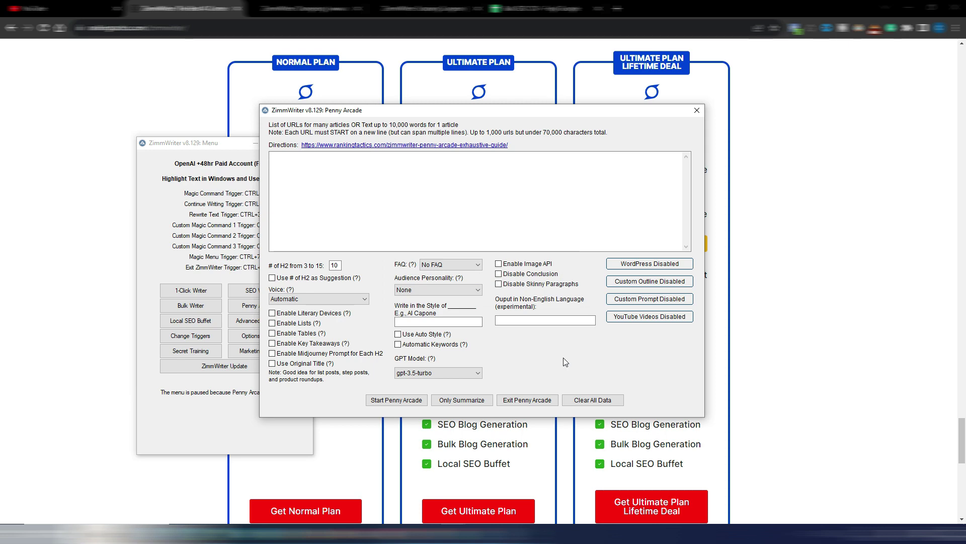
click(697, 109)
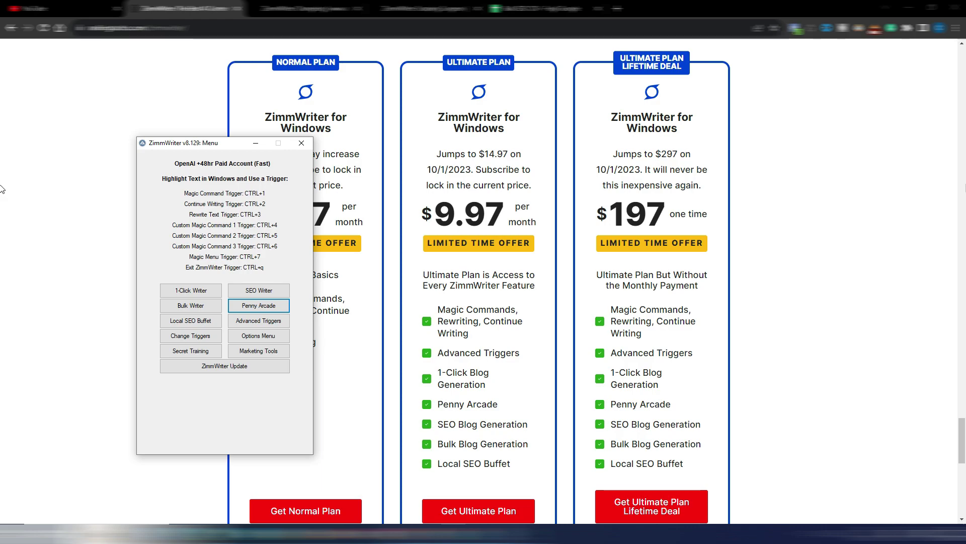
Switch to the changelog tab and scroll to the Version 8.000 notes dated 2023-09-10
drag(962, 441, 947, 115)
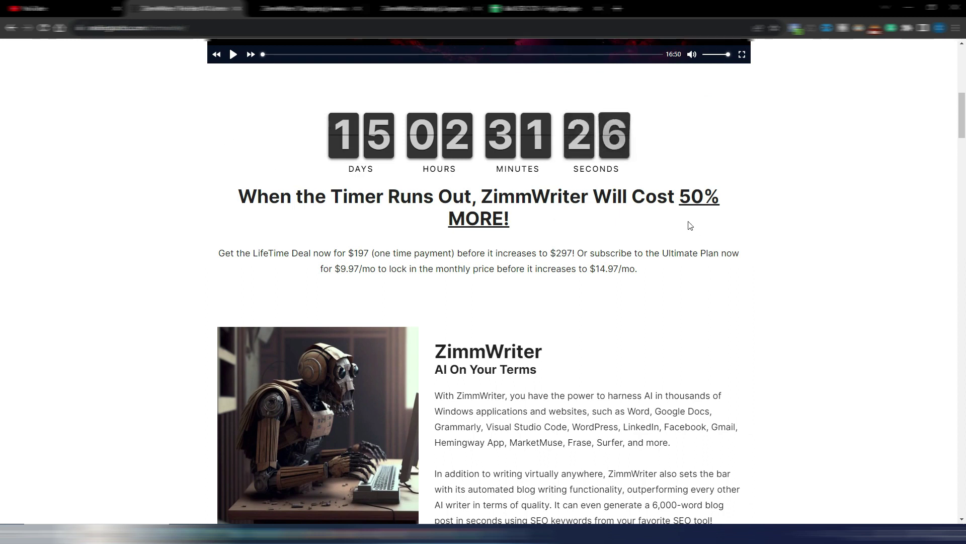
key(ctrl+Tab)
scroll(671, 227, down, 20)
Scroll through the changelog's Version 8.000 release notes
scroll(673, 229, down, 5)
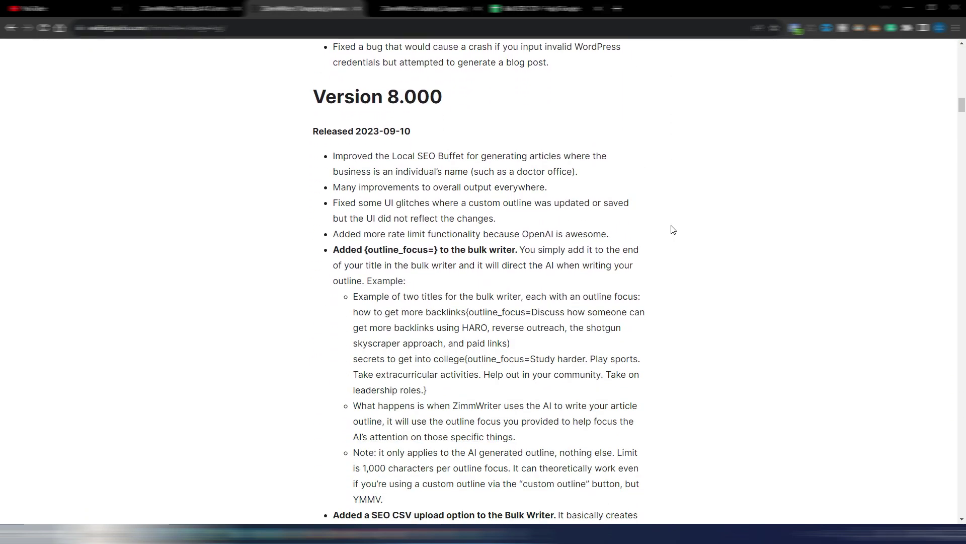
scroll(543, 154, down, 8)
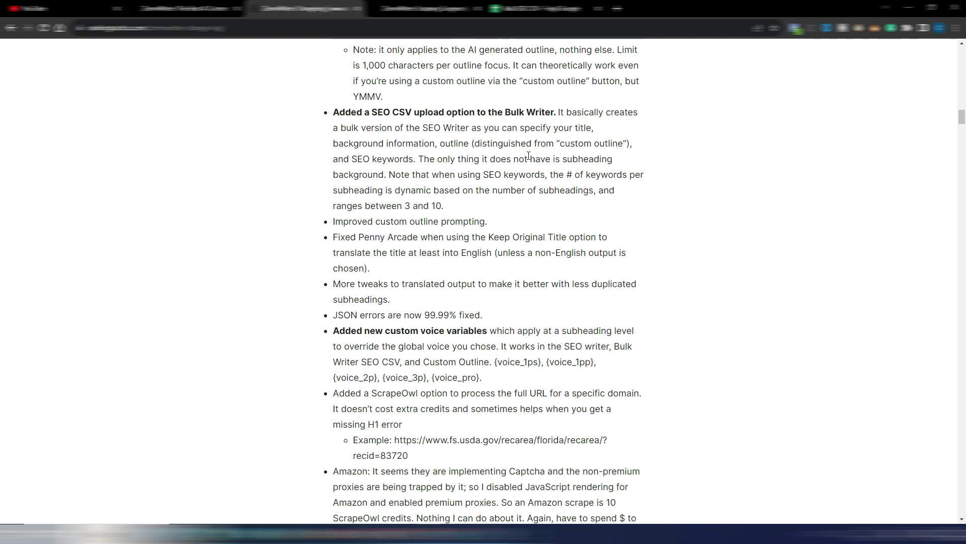
scroll(530, 162, up, 7)
scroll(530, 162, up, 2)
scroll(528, 161, down, 1)
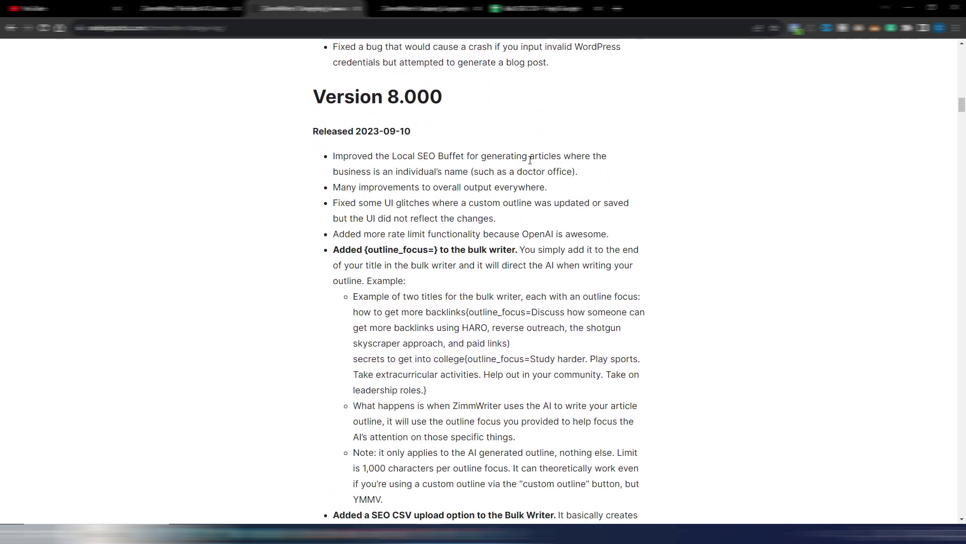
Show the ZimmWriter main menu, then return to the sales page's 50% price-rise countdown
click(451, 528)
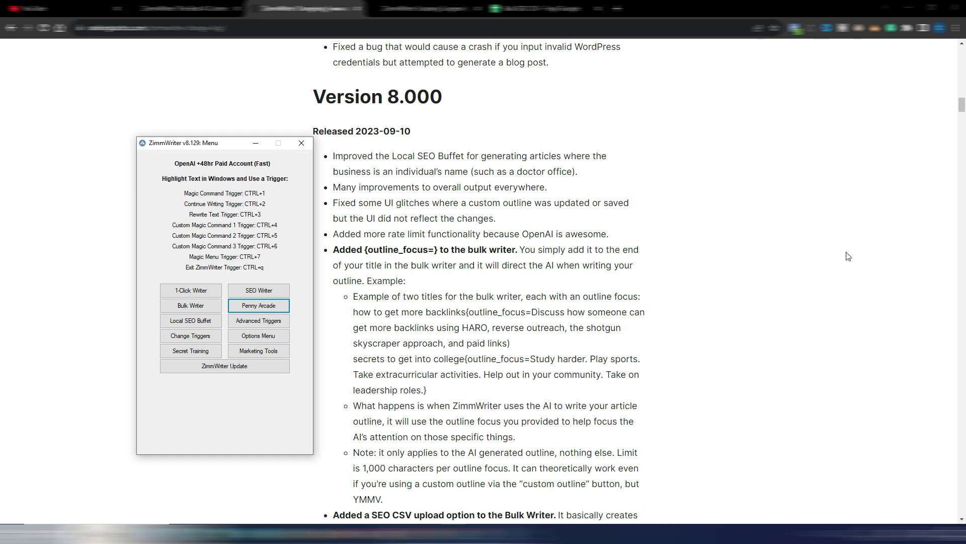
click(961, 104)
scroll(961, 104, up, 2)
scroll(962, 104, up, 20)
key(ctrl+shift+Tab)
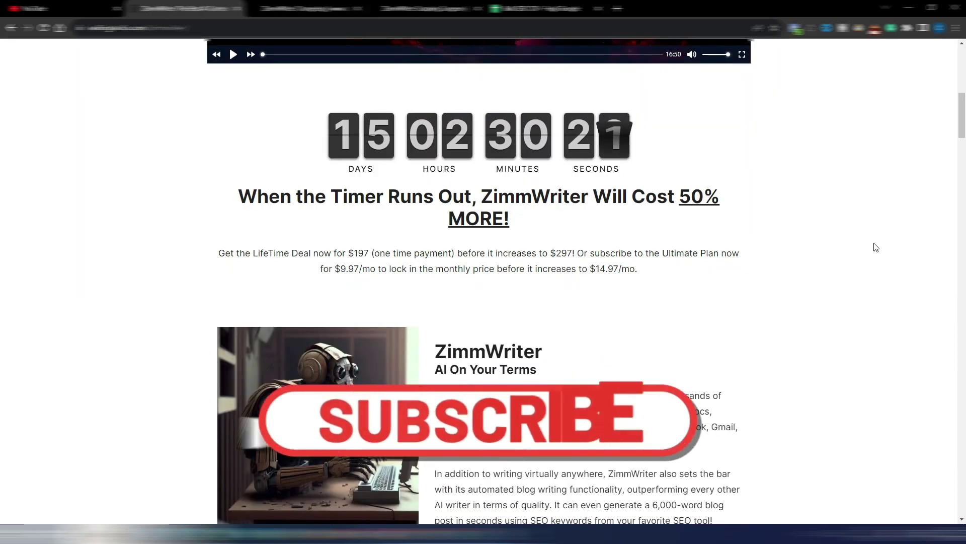